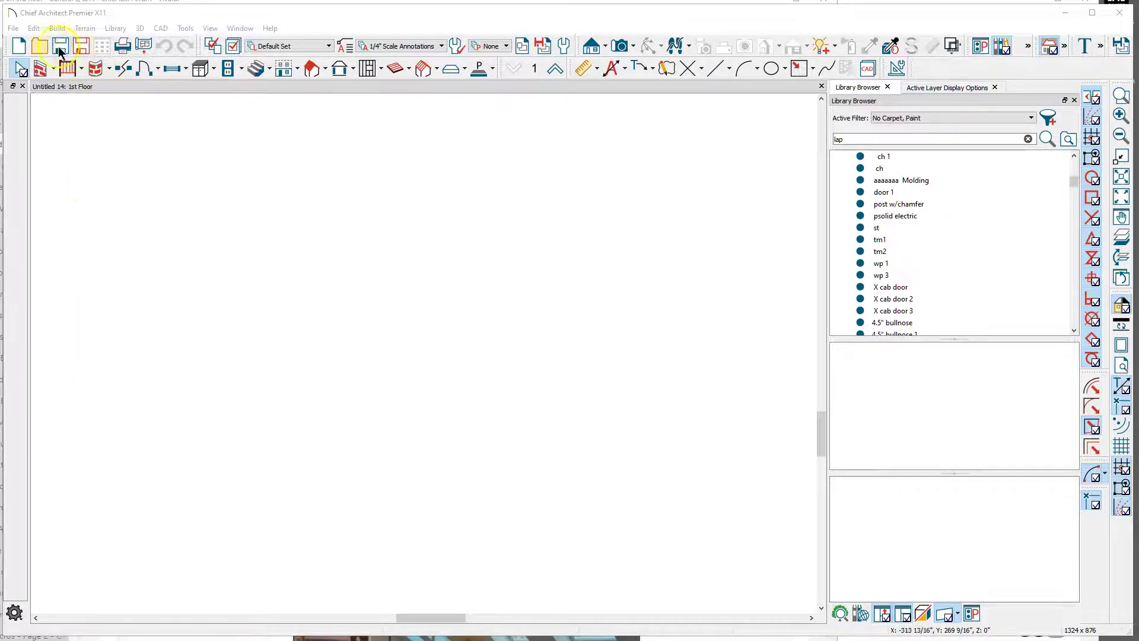
- Draw four exterior walls forming a closed rectangle, about 31'-10" long, on the 1st floor
click(40, 68)
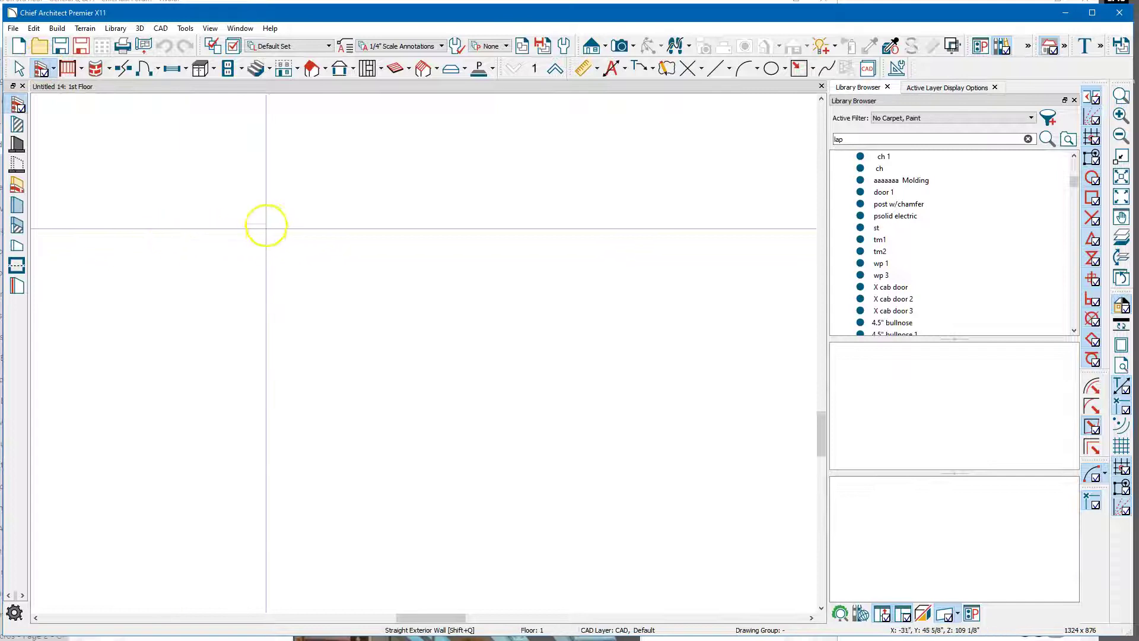
drag(264, 222, 492, 217)
click(491, 343)
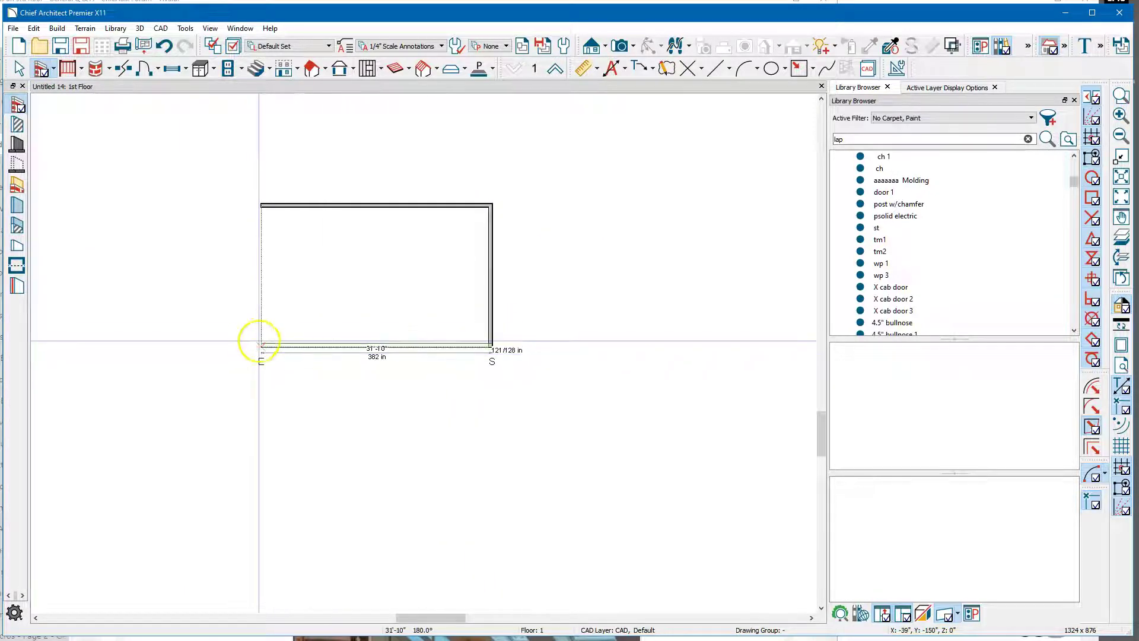
drag(260, 343, 262, 213)
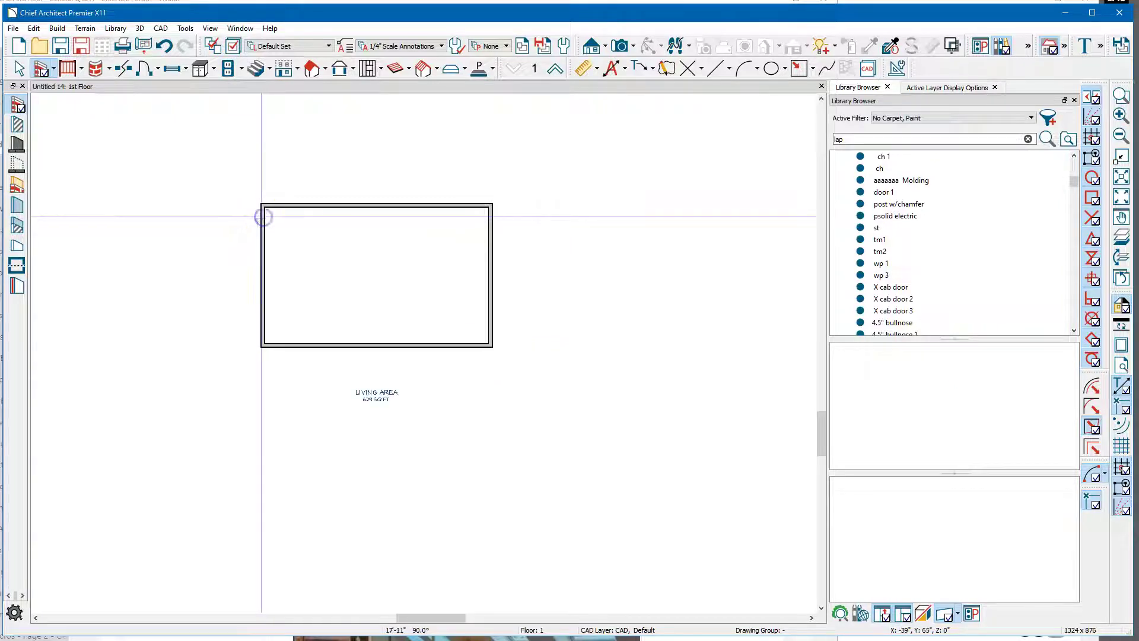
key(space)
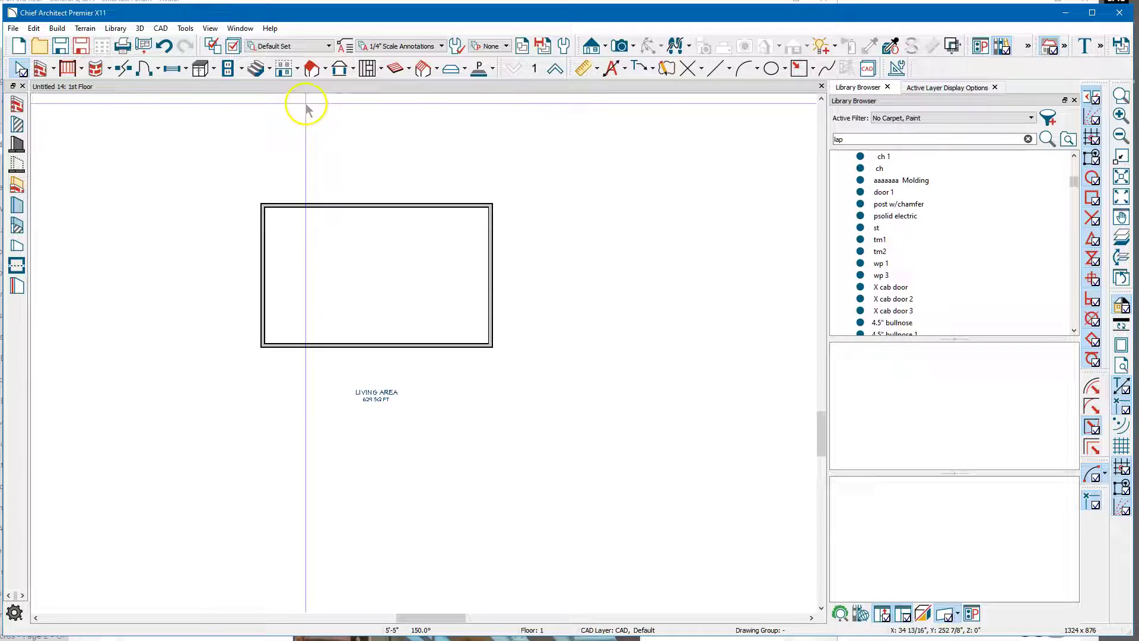
- Build a new 2nd floor derived from the 1st floor plan, keeping the default floor heights
click(286, 70)
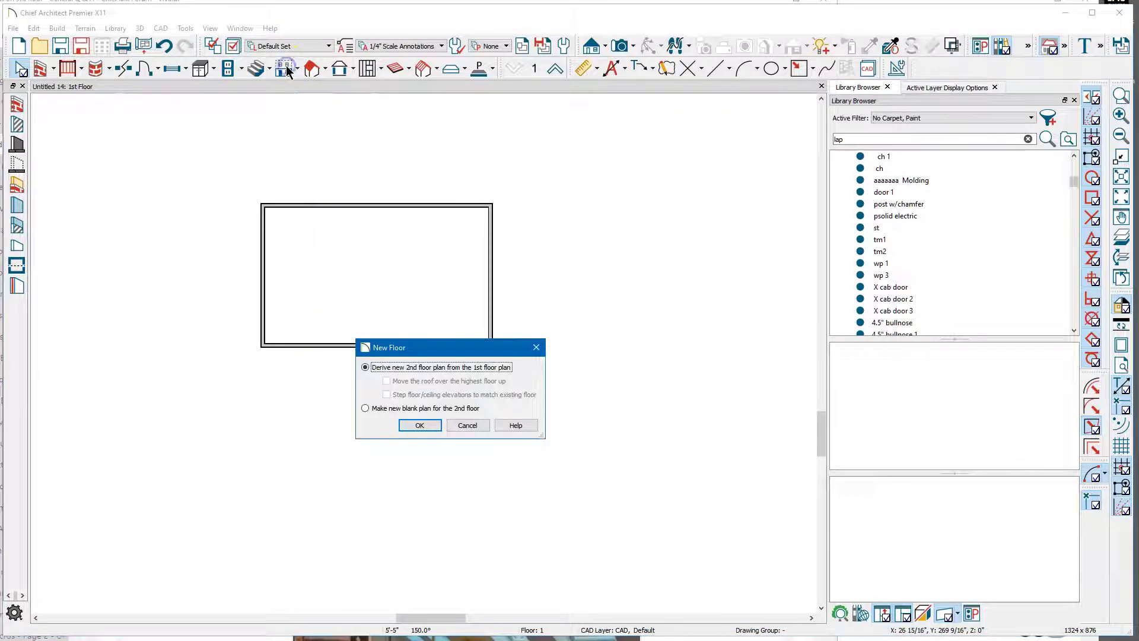
click(423, 426)
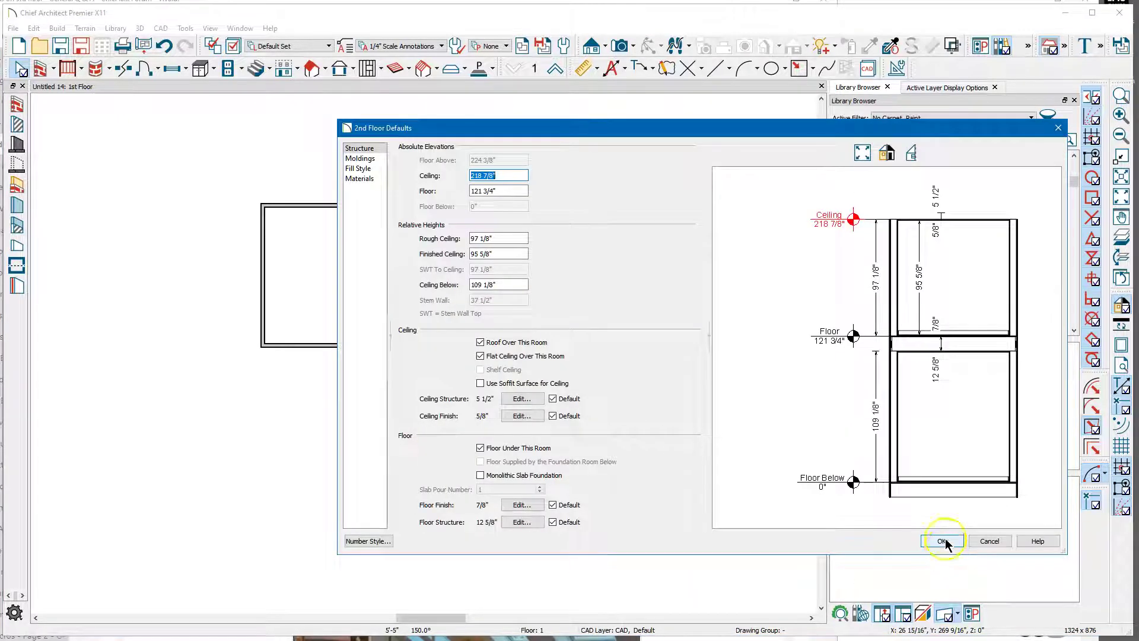
click(941, 541)
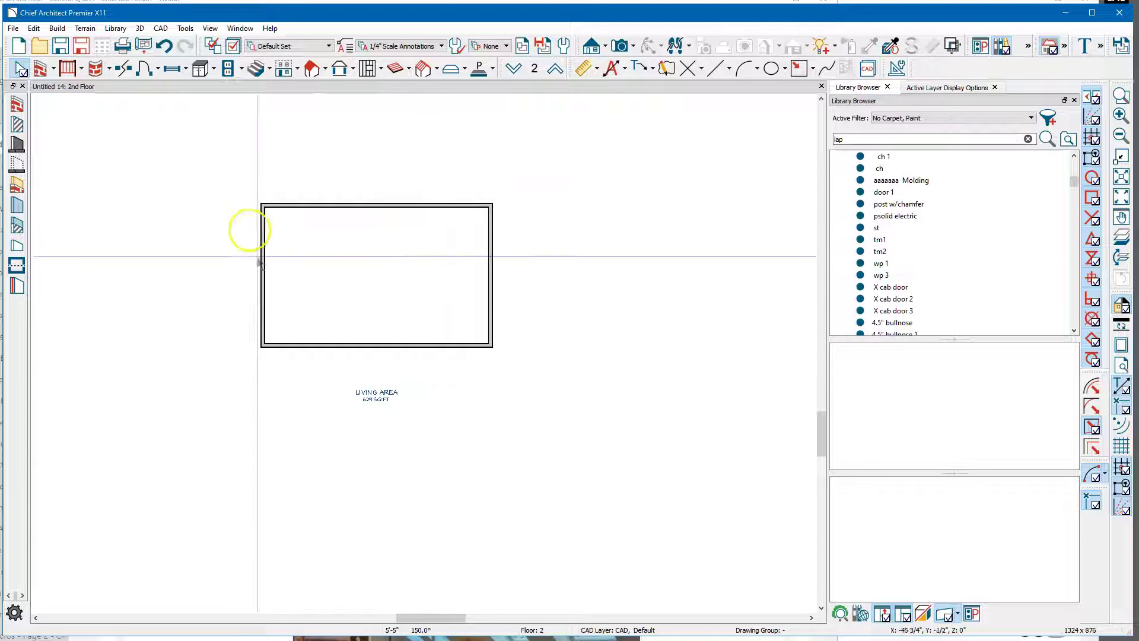
- Build automatic roof planes at 8" pitch with Ignore Top (2nd) Floor enabled
click(311, 70)
double_click(313, 70)
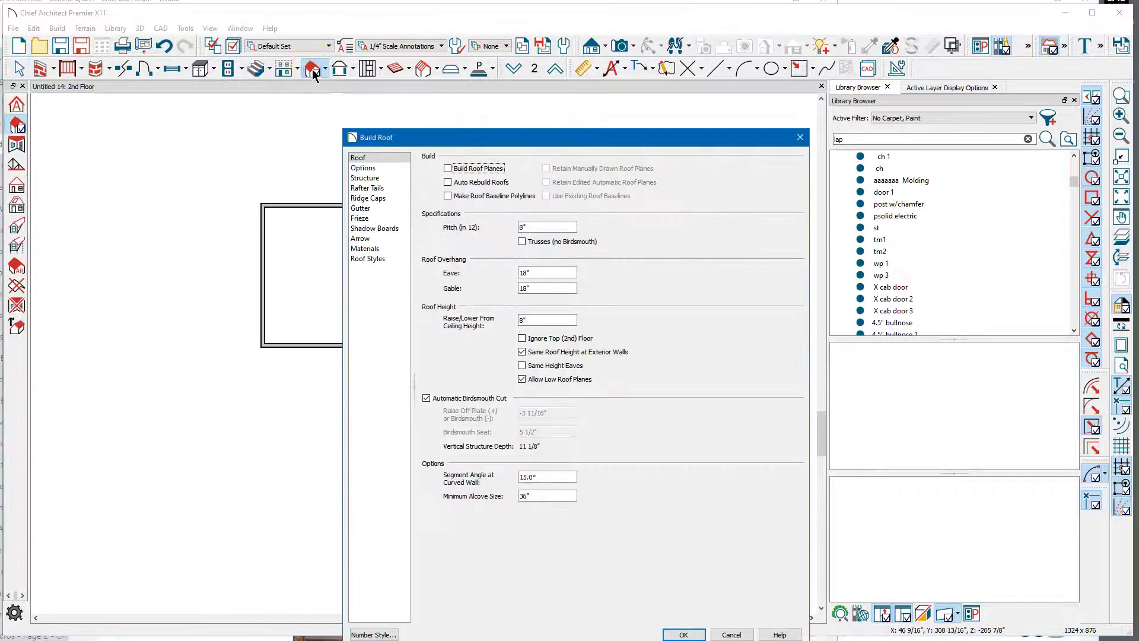
click(463, 169)
click(522, 231)
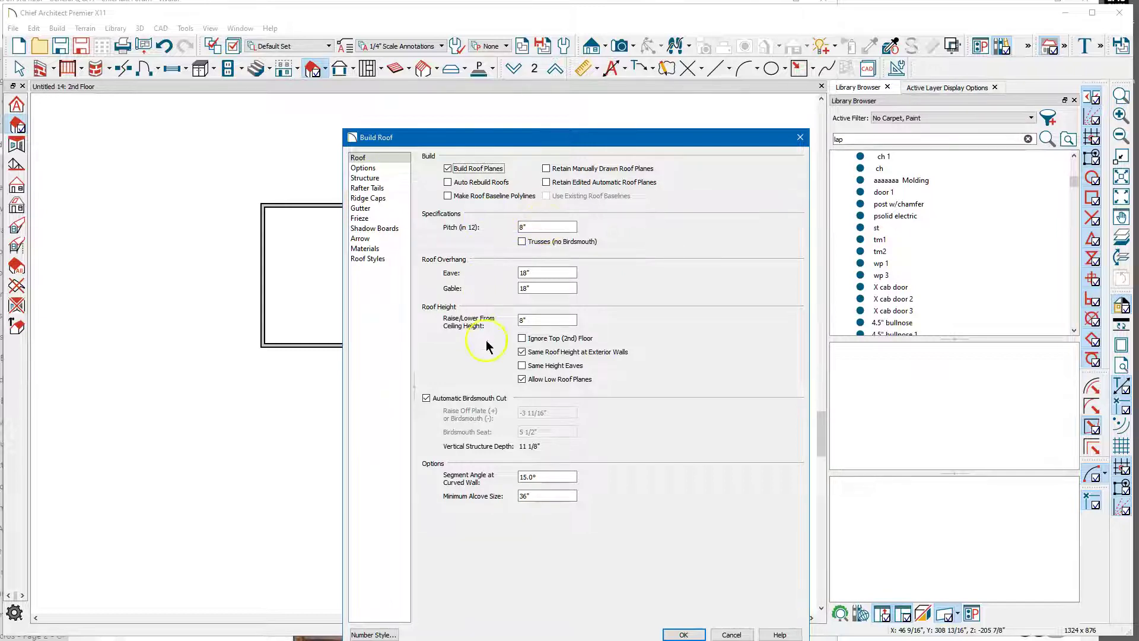
click(524, 338)
click(684, 634)
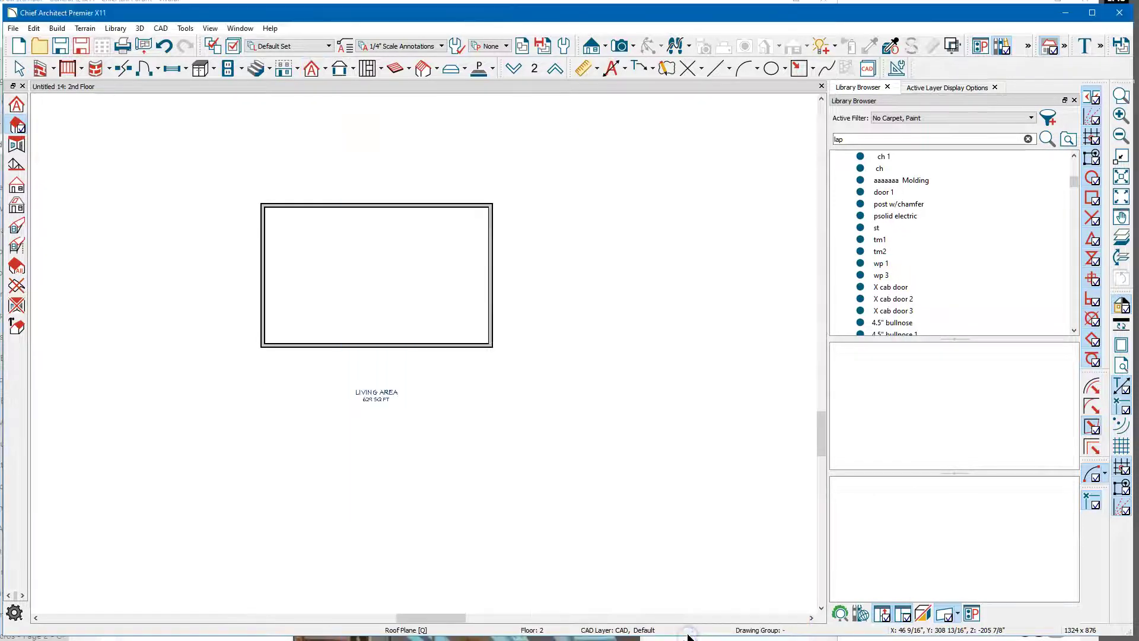
- Draw a cross-section line across the room to create an elevation view of the gable roof
click(595, 49)
click(395, 270)
click(440, 272)
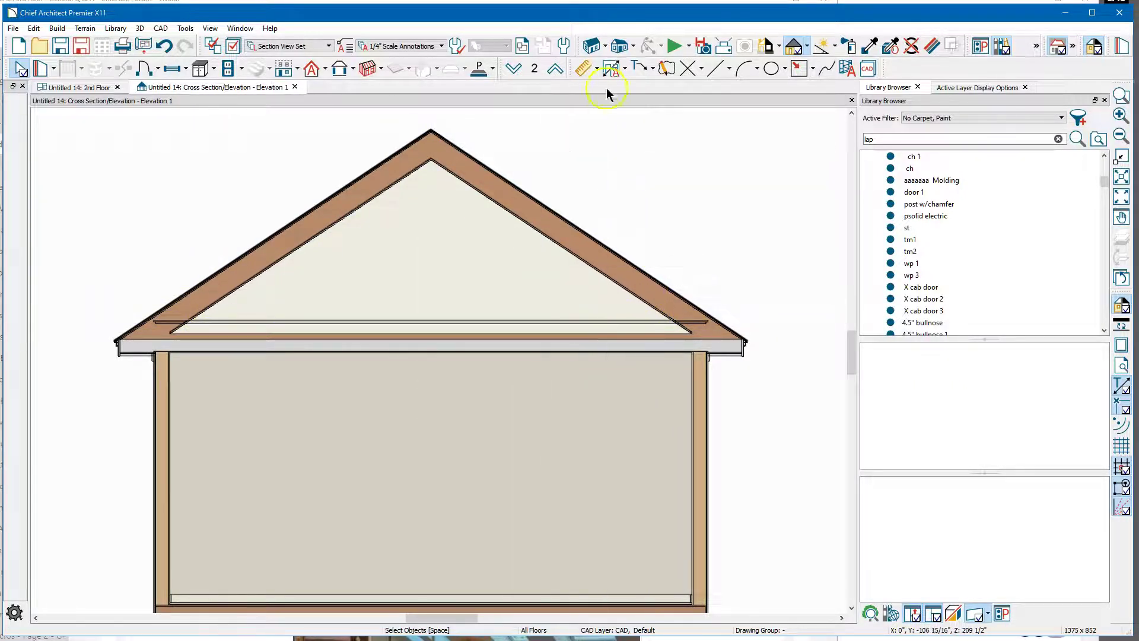
- Raise the roof 36" above ceiling height and rebuild the roof planes
click(311, 70)
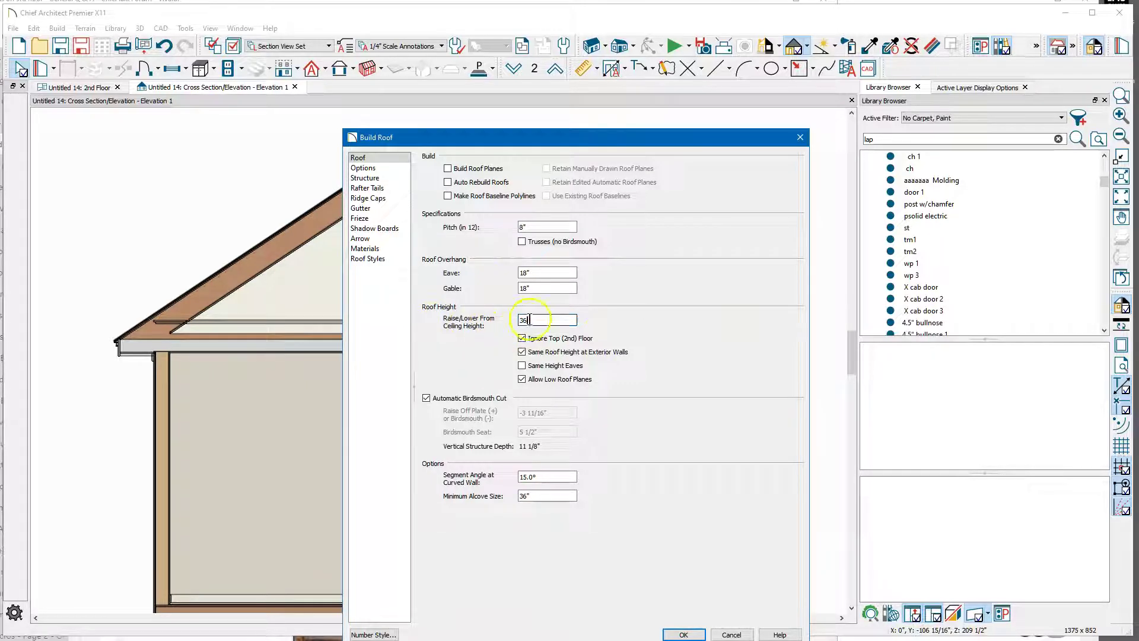
click(685, 635)
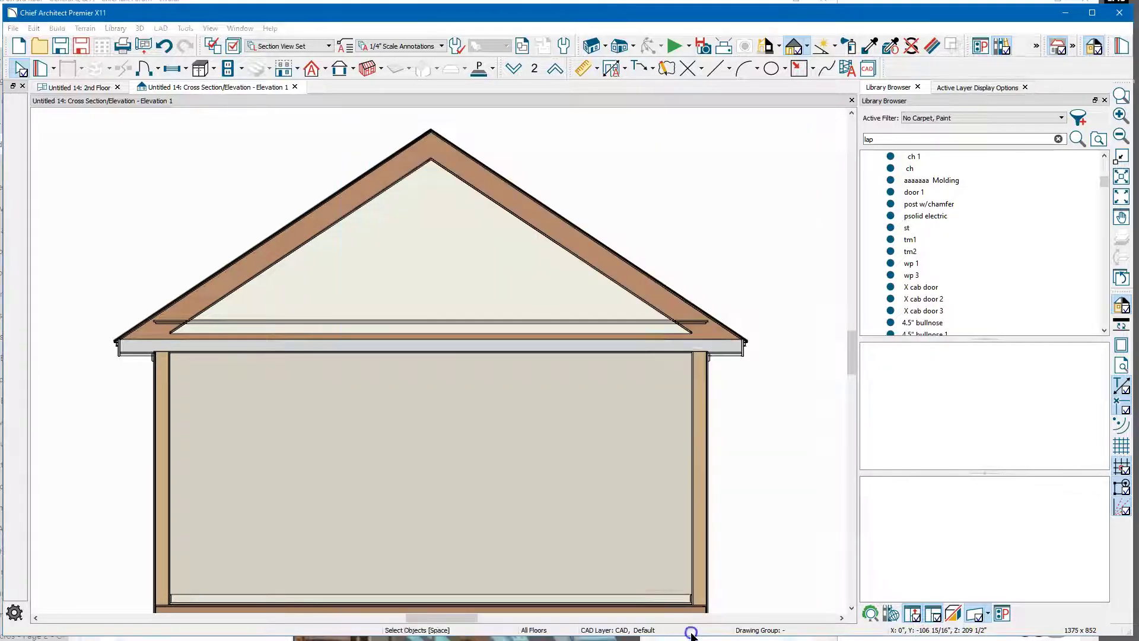
click(310, 69)
click(466, 170)
click(684, 634)
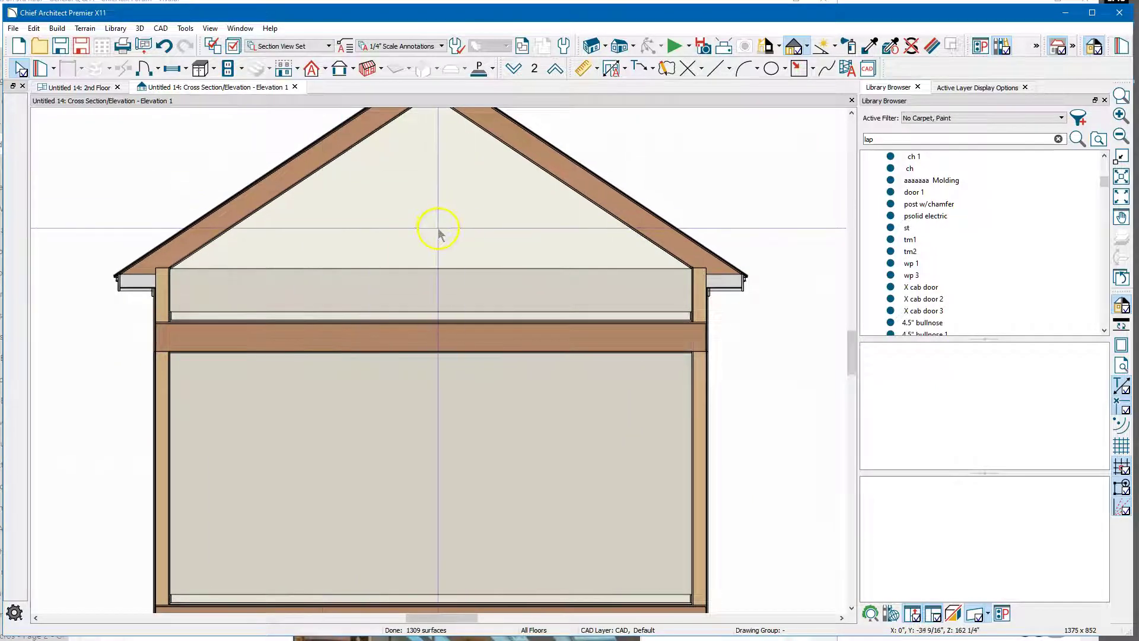
scroll(439, 226, down, 3)
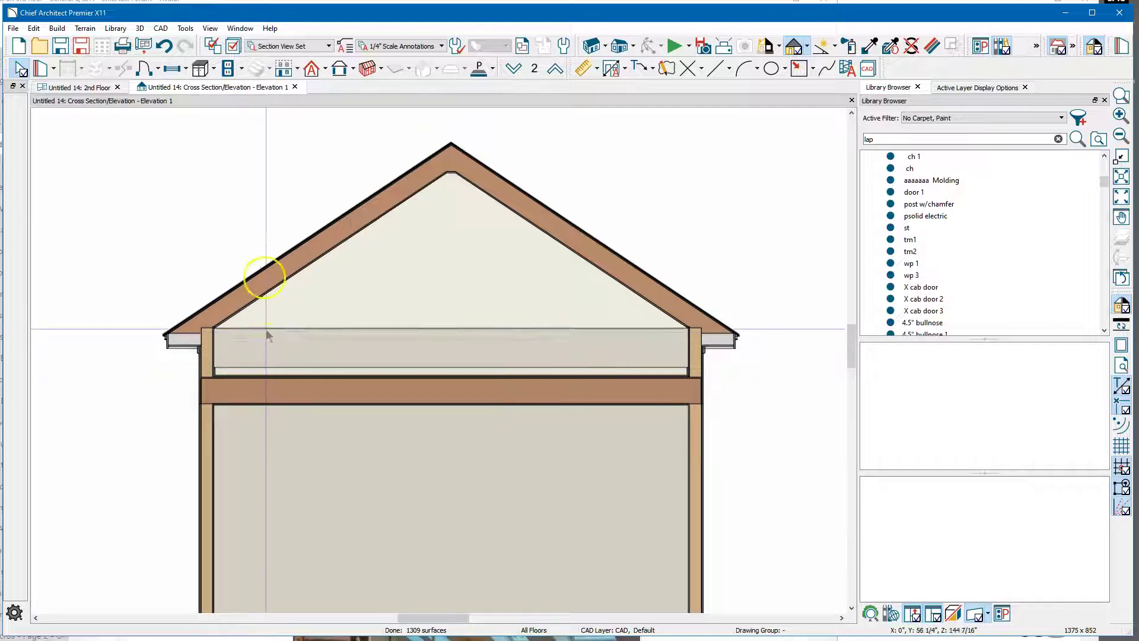
- Change the 2nd floor's left and right walls to gable walls
click(98, 88)
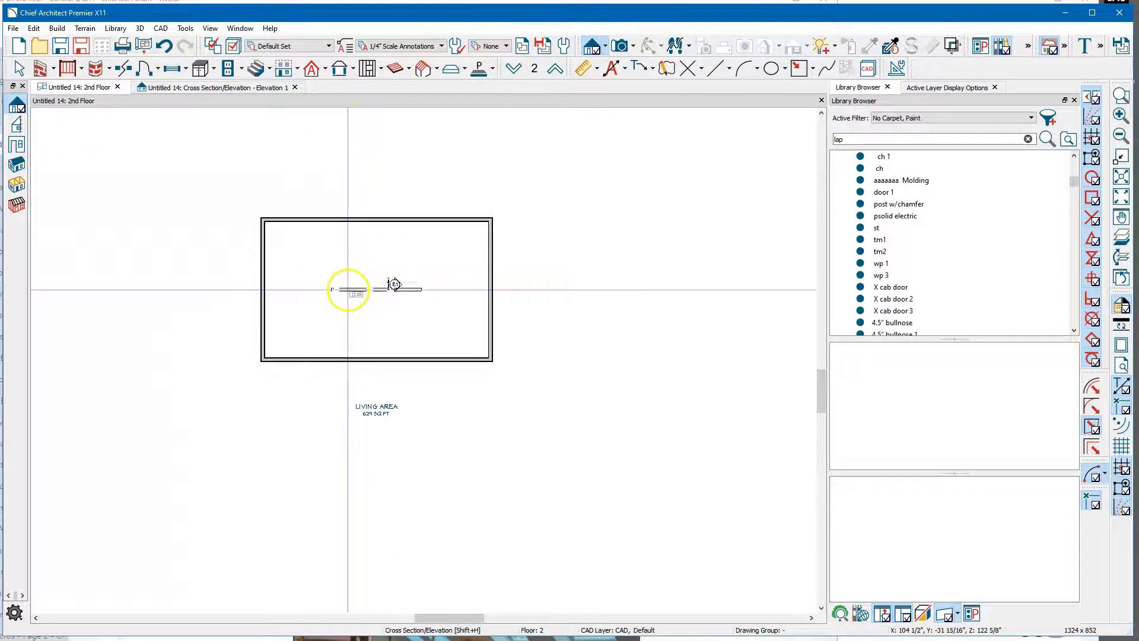
scroll(356, 288, up, 2)
key(space)
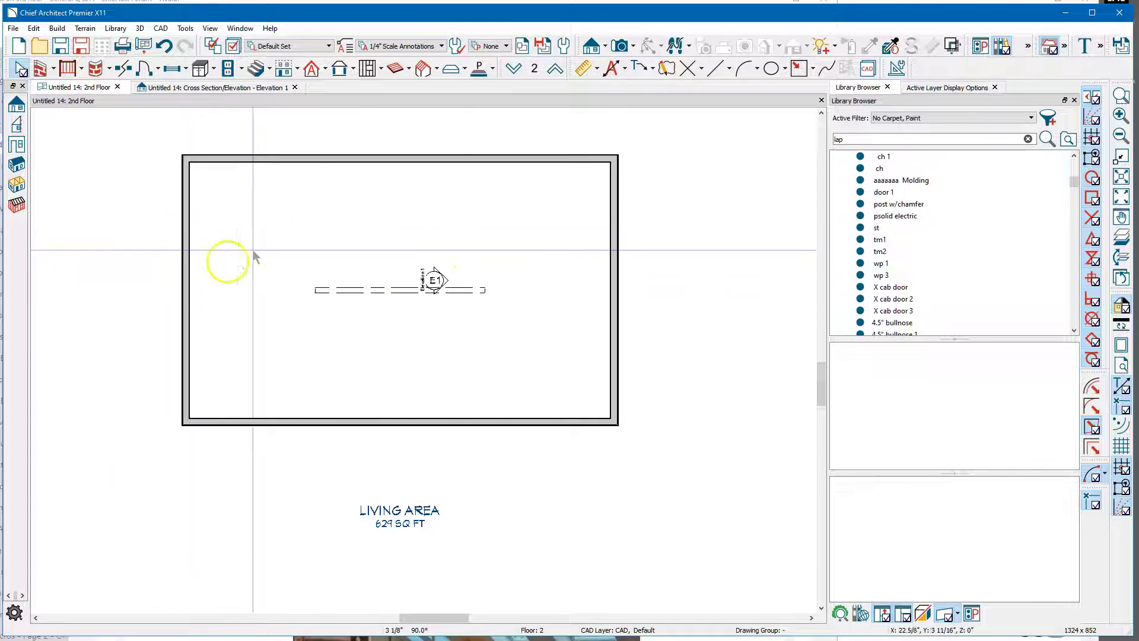
click(185, 273)
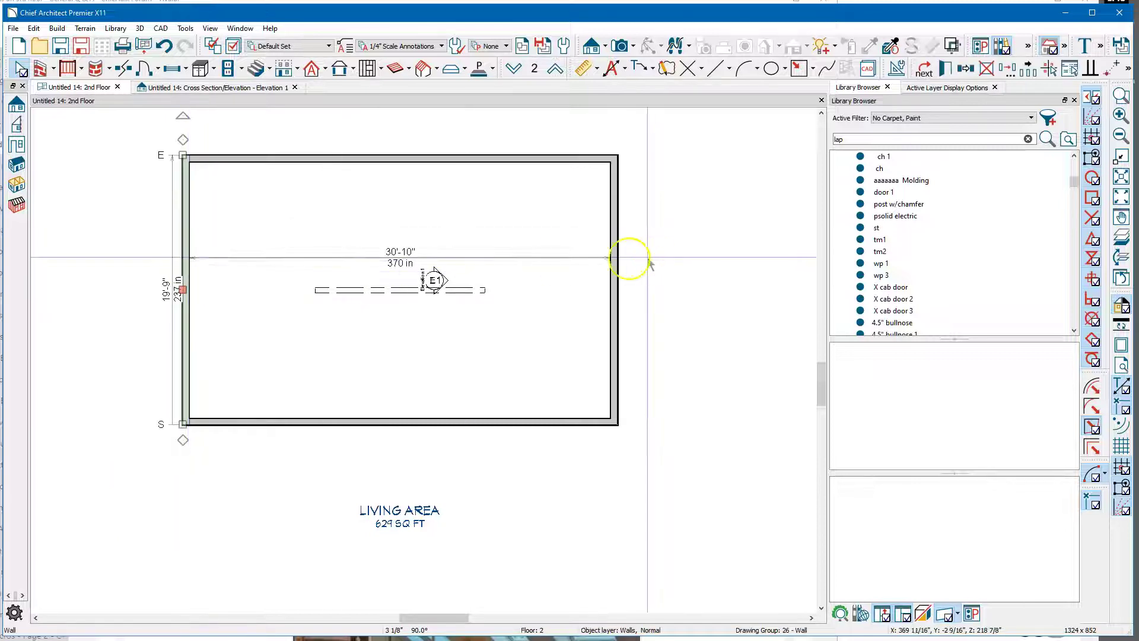
click(613, 277)
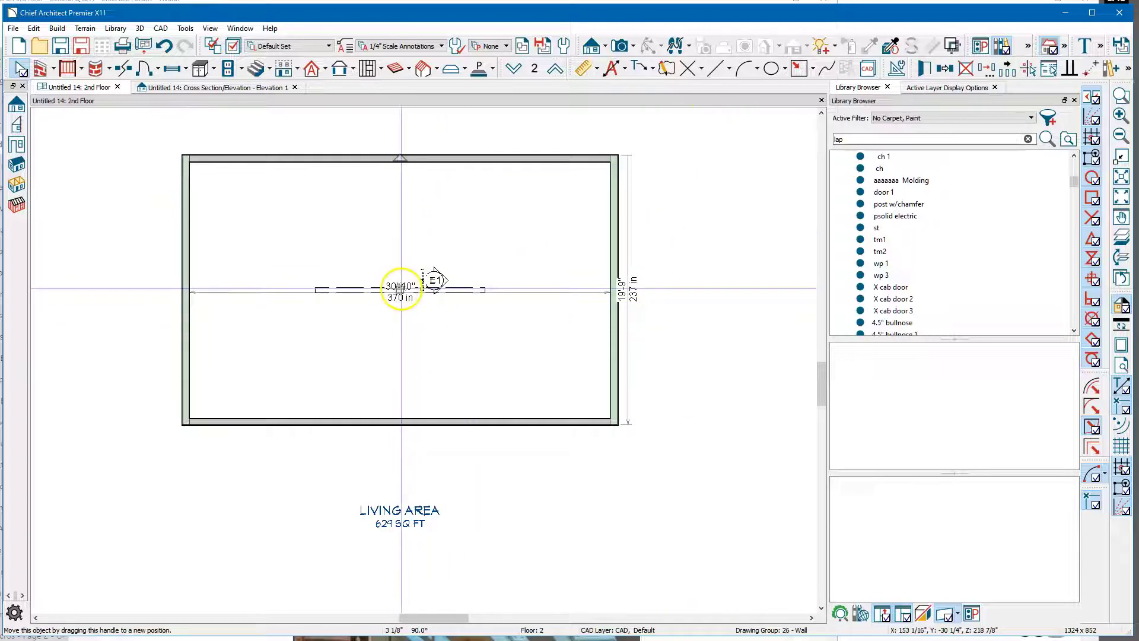
right_click(402, 289)
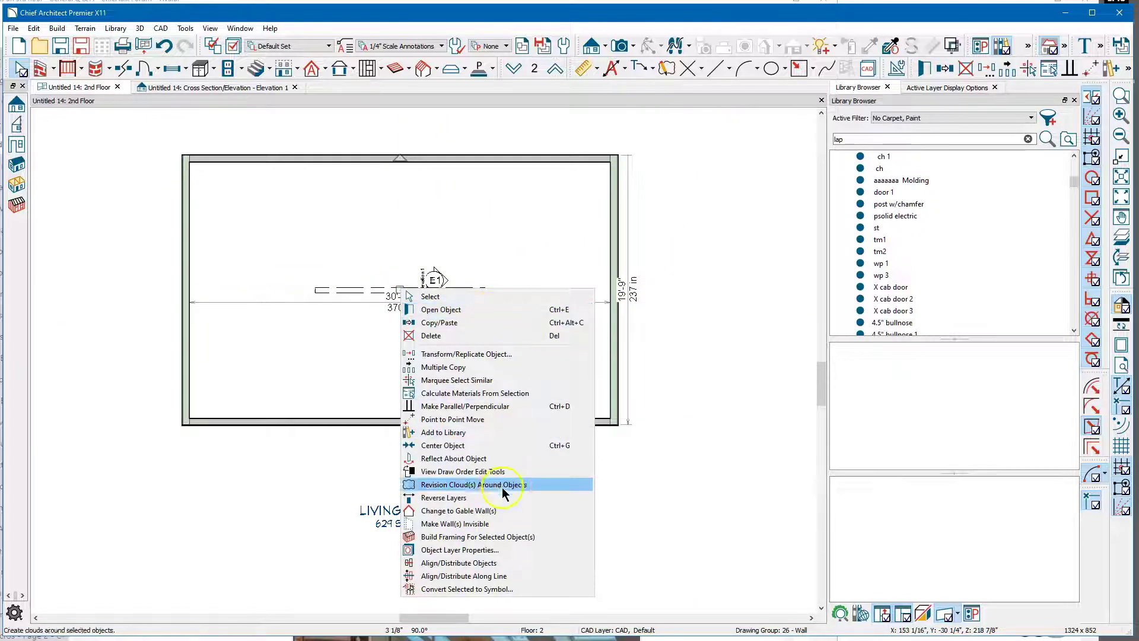
click(498, 511)
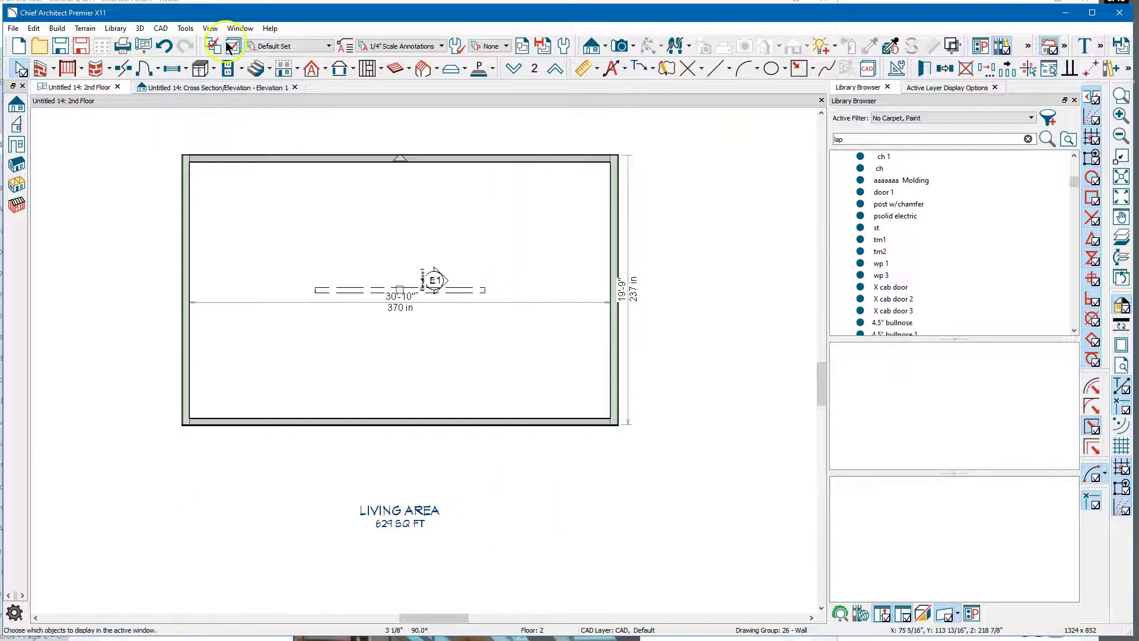
- Turn on Auto Rebuild Roofs in the roof build settings
click(312, 70)
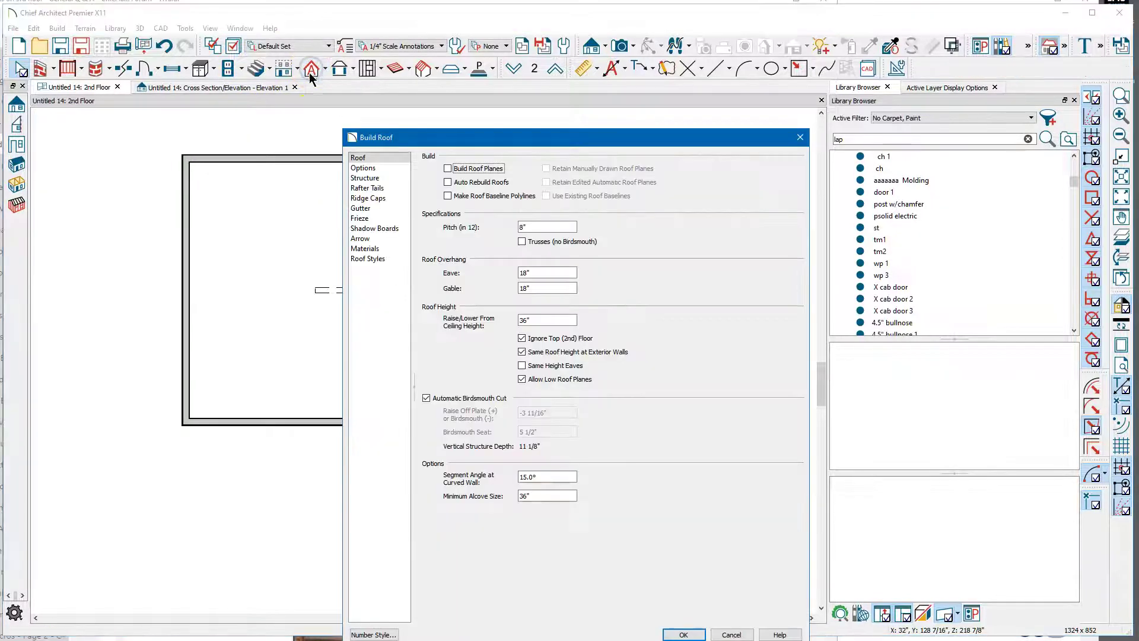
click(463, 184)
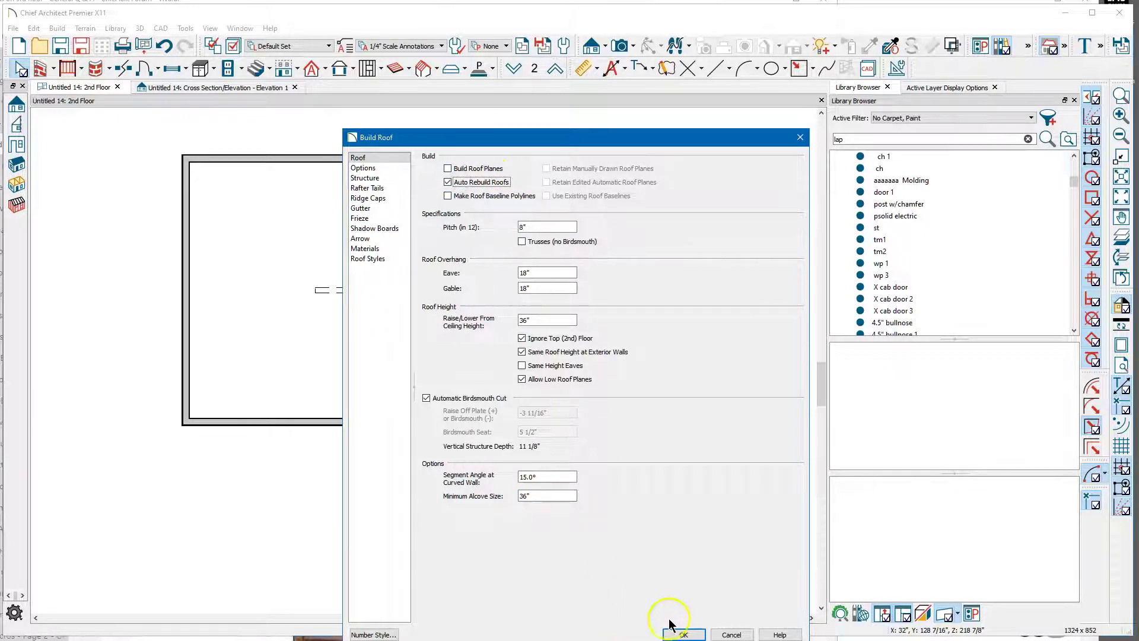
click(685, 634)
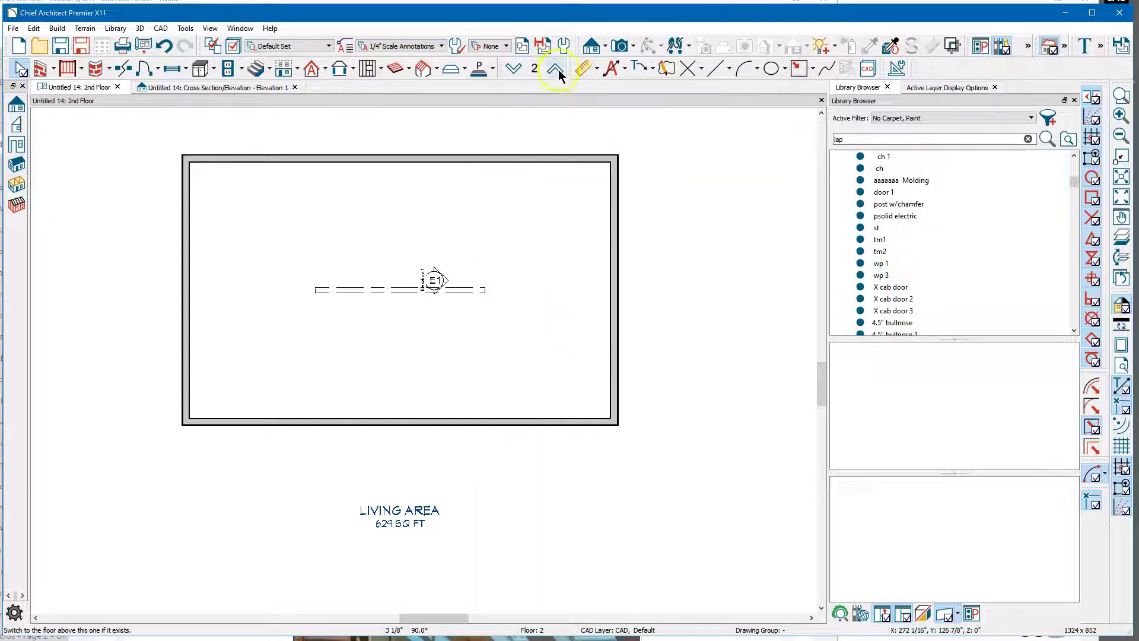
- Create a Perspective Full Overview and make the front end wall a gable end
click(633, 47)
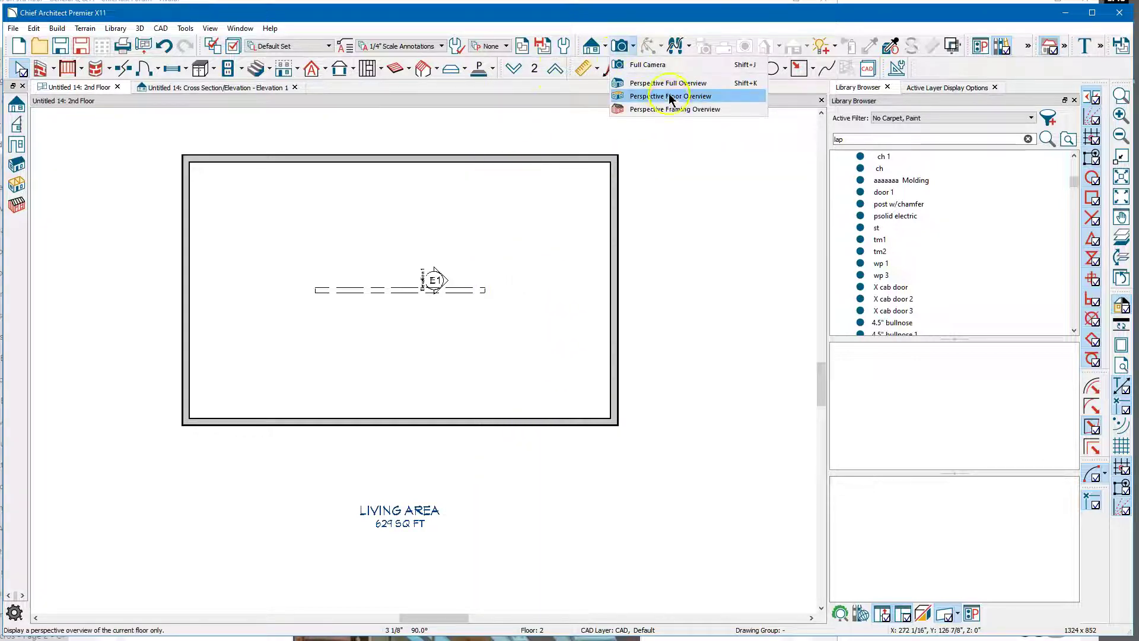
click(636, 83)
drag(577, 132, 693, 273)
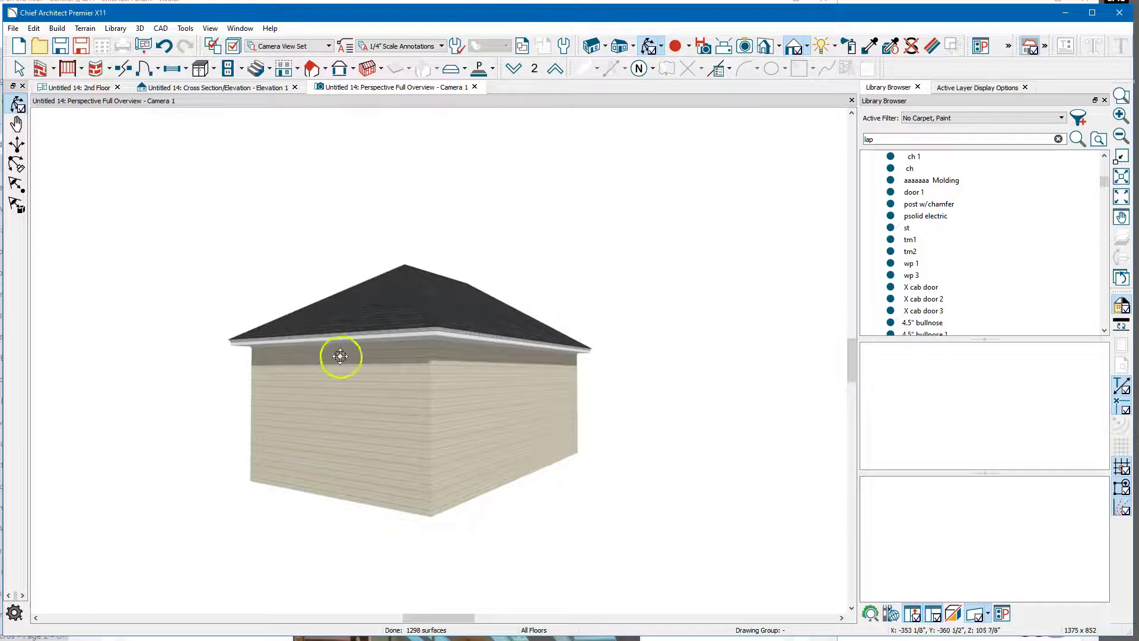
key(space)
click(357, 385)
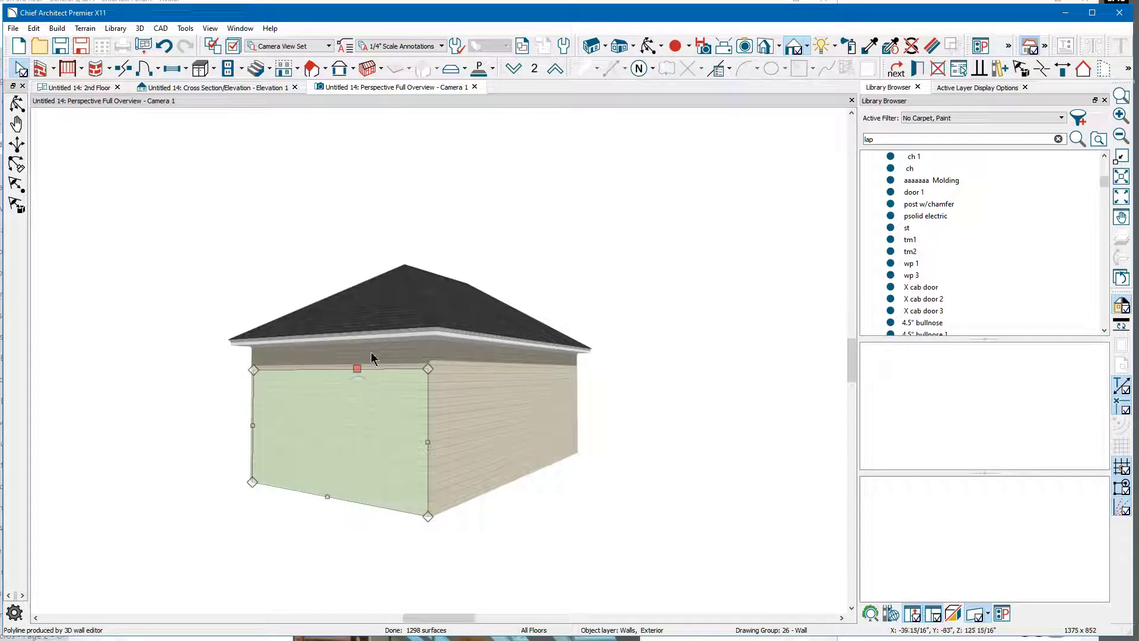
click(356, 378)
click(1087, 70)
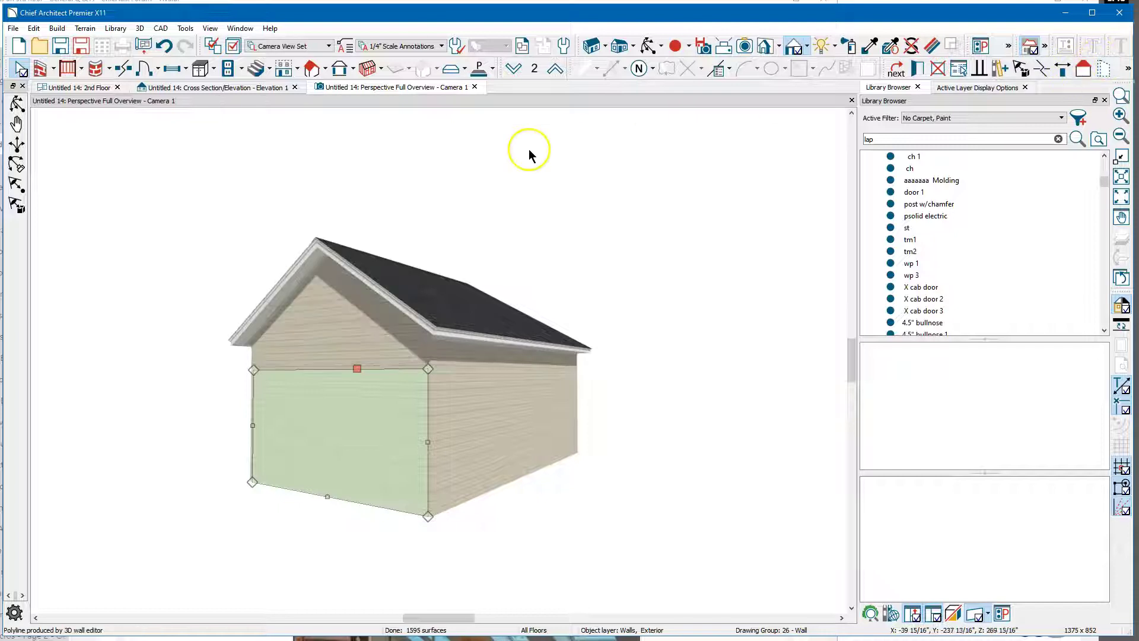
- Make the opposite end wall a gable end as well
click(651, 47)
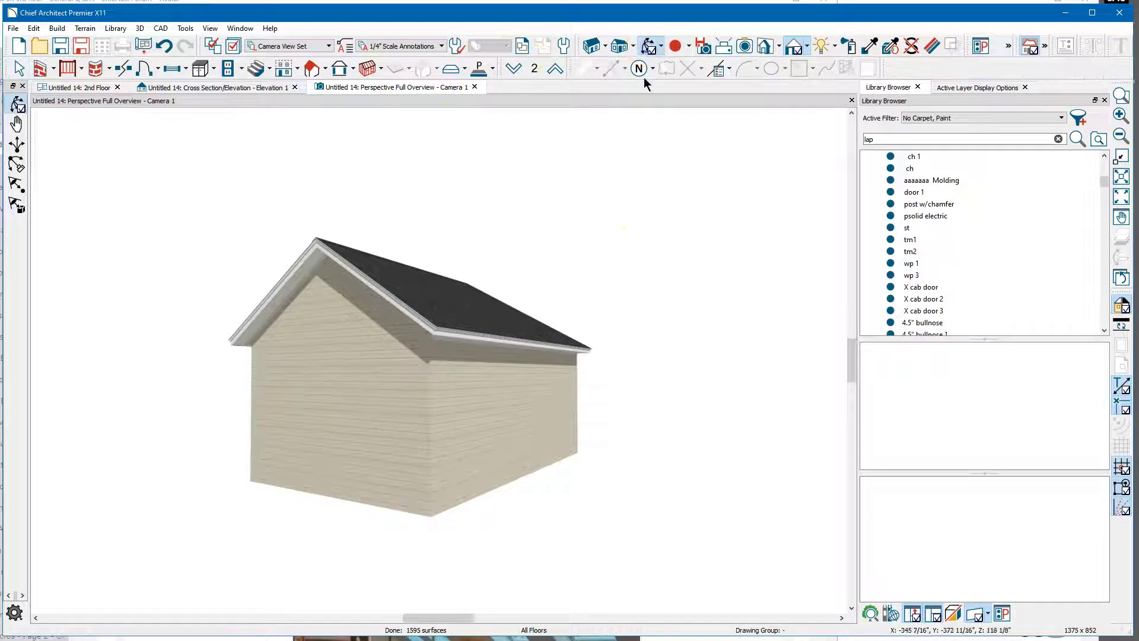
drag(641, 115, 544, 480)
click(545, 474)
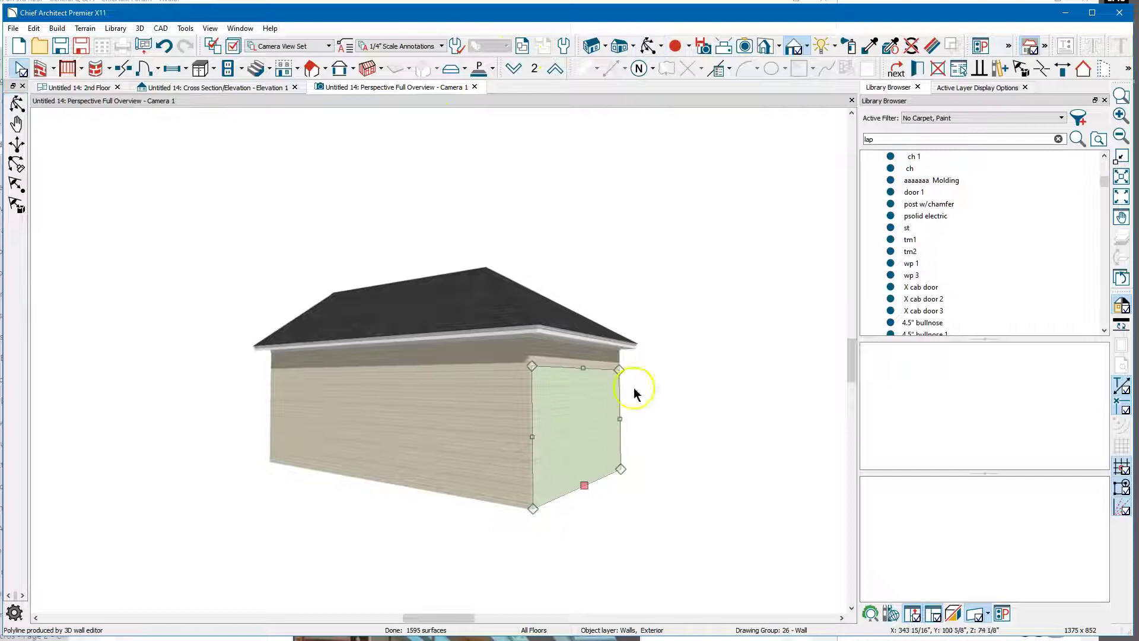
click(1083, 69)
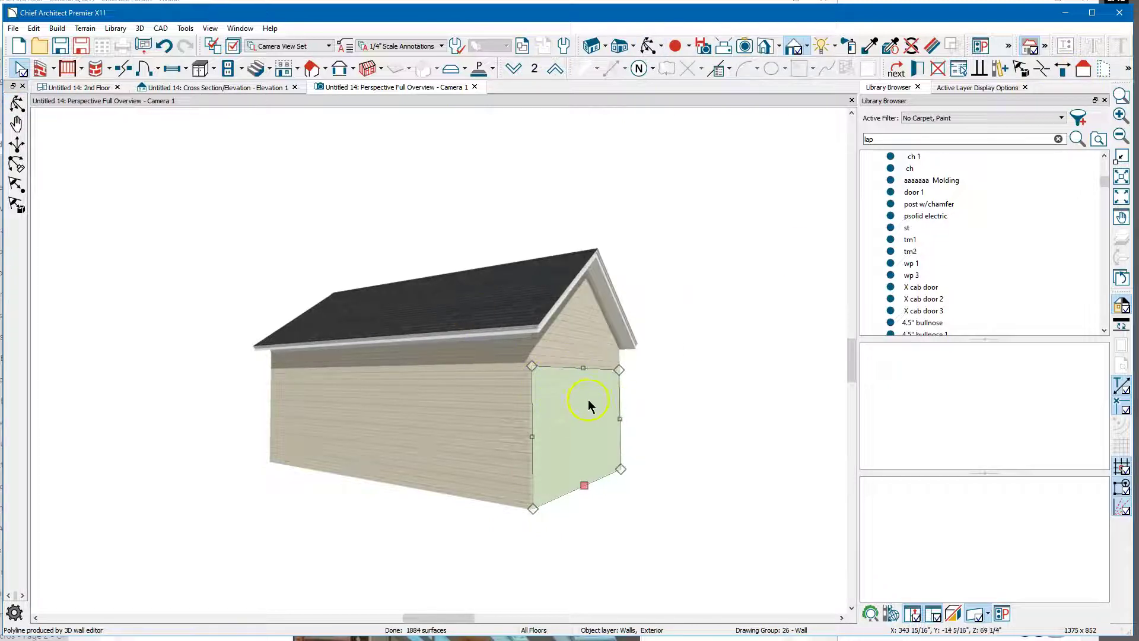
- Return to the cross-section elevation to inspect the gable roof
click(216, 89)
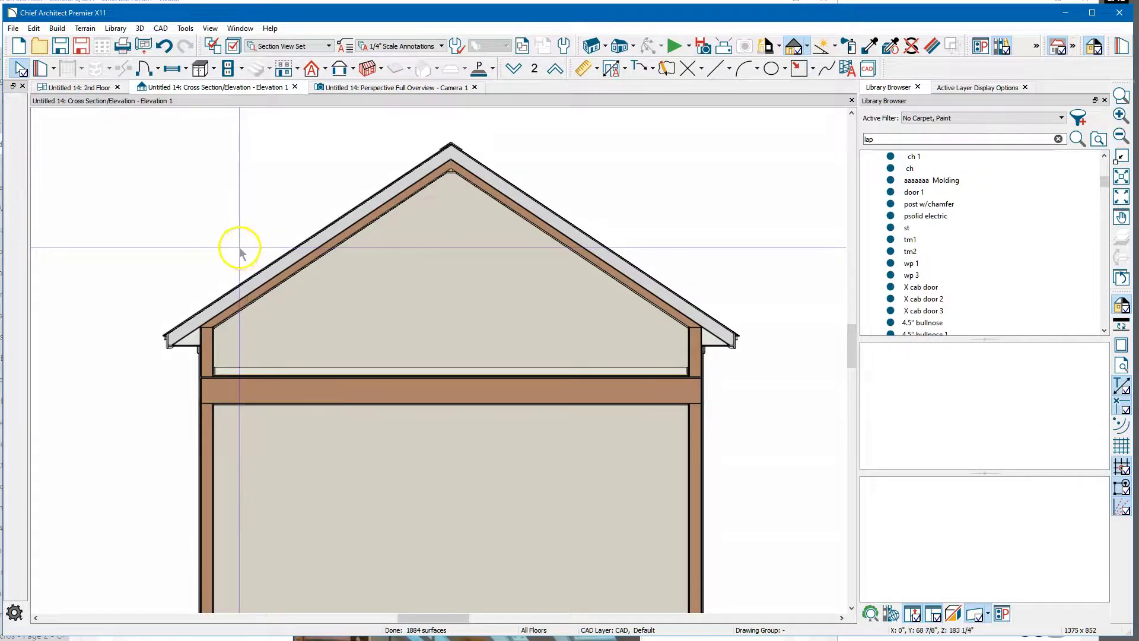
scroll(427, 154, up, 5)
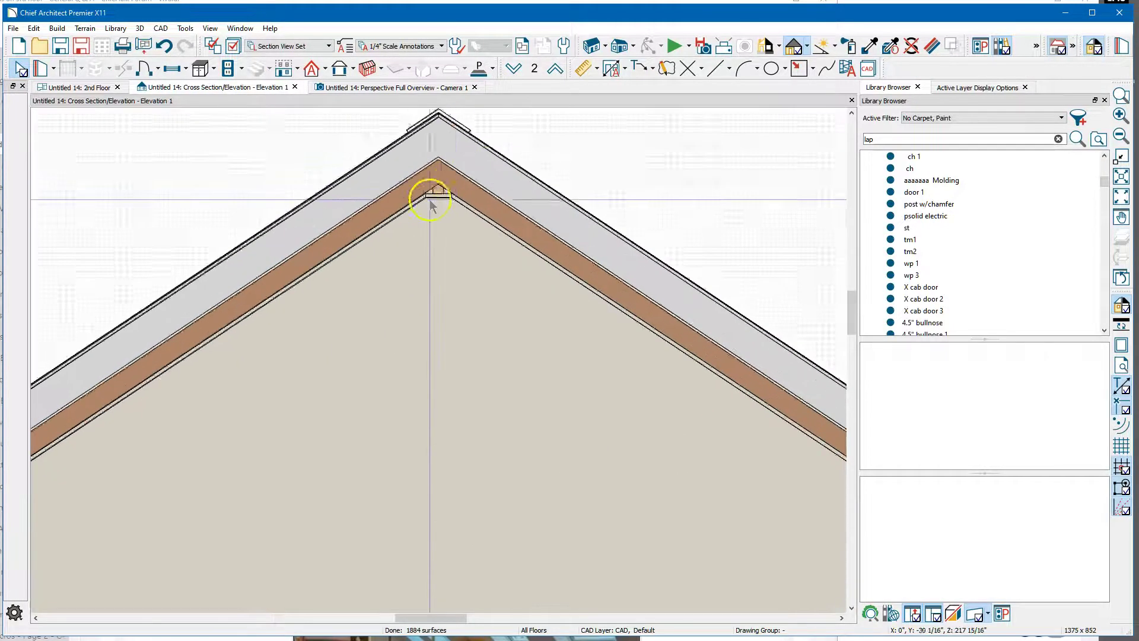
scroll(419, 207, up, 1)
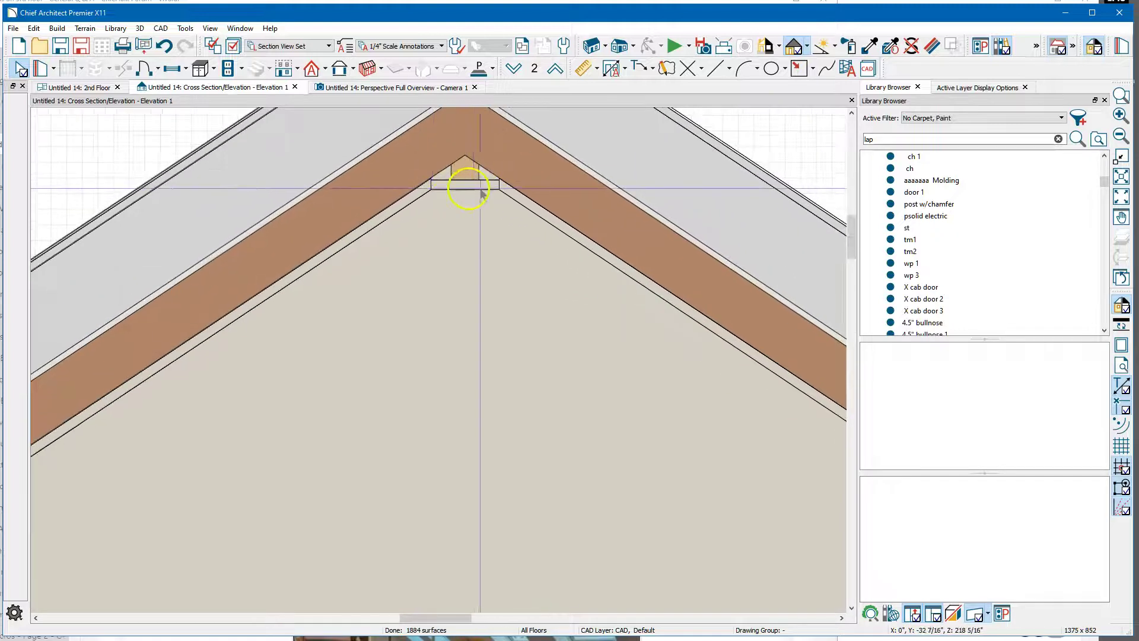
scroll(445, 183, down, 5)
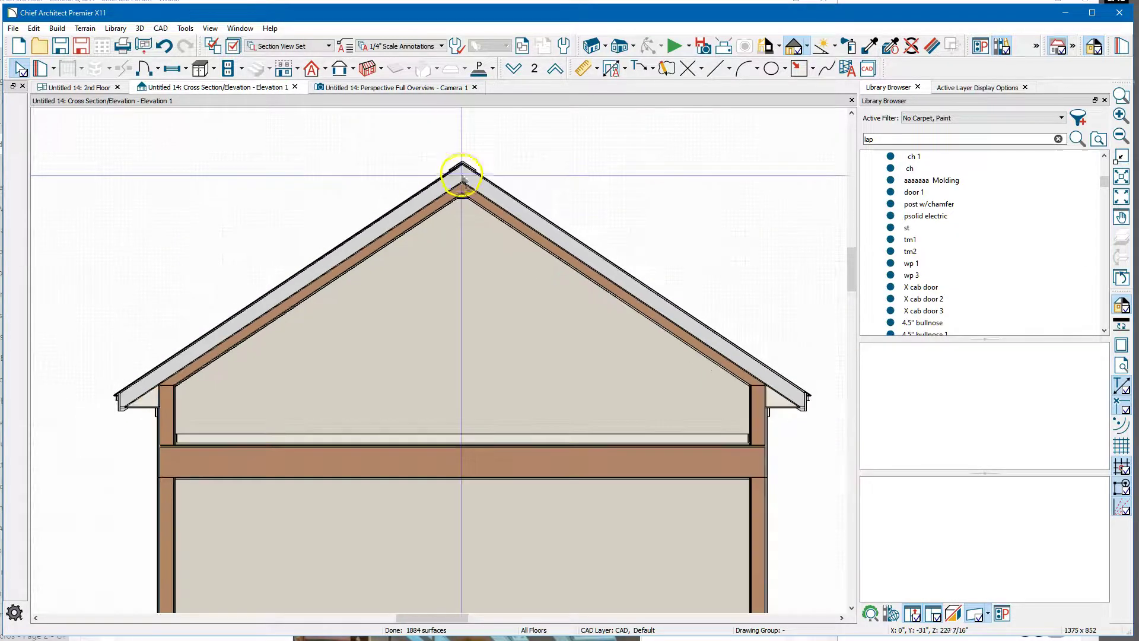
- Change the roof pitch from 8" to 12" and rebuild the roof
click(313, 68)
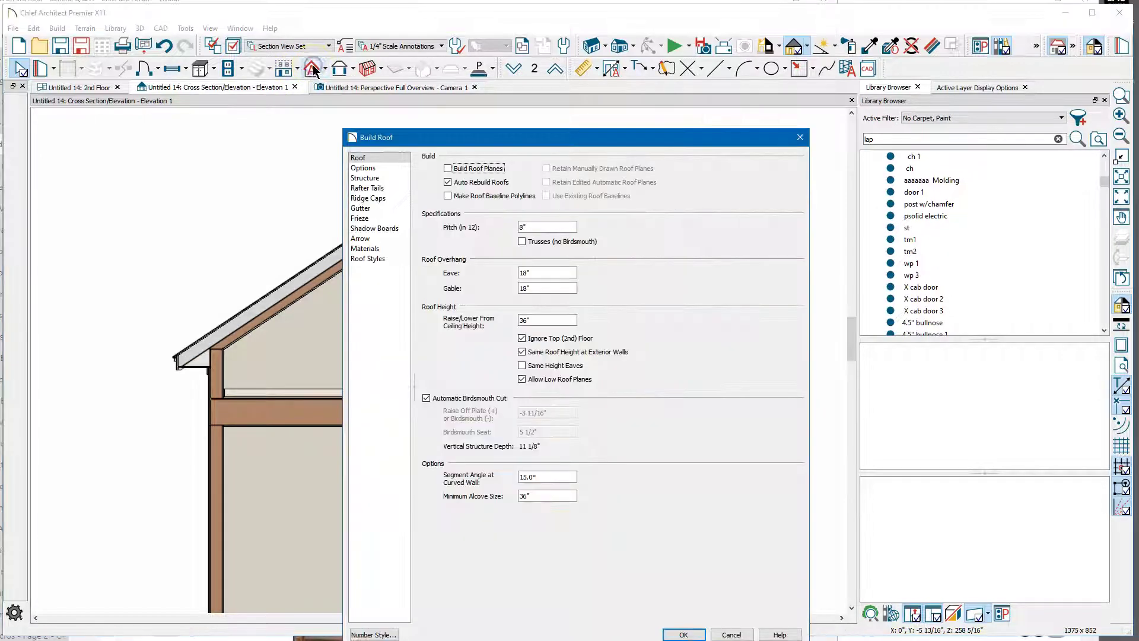
double_click(551, 225)
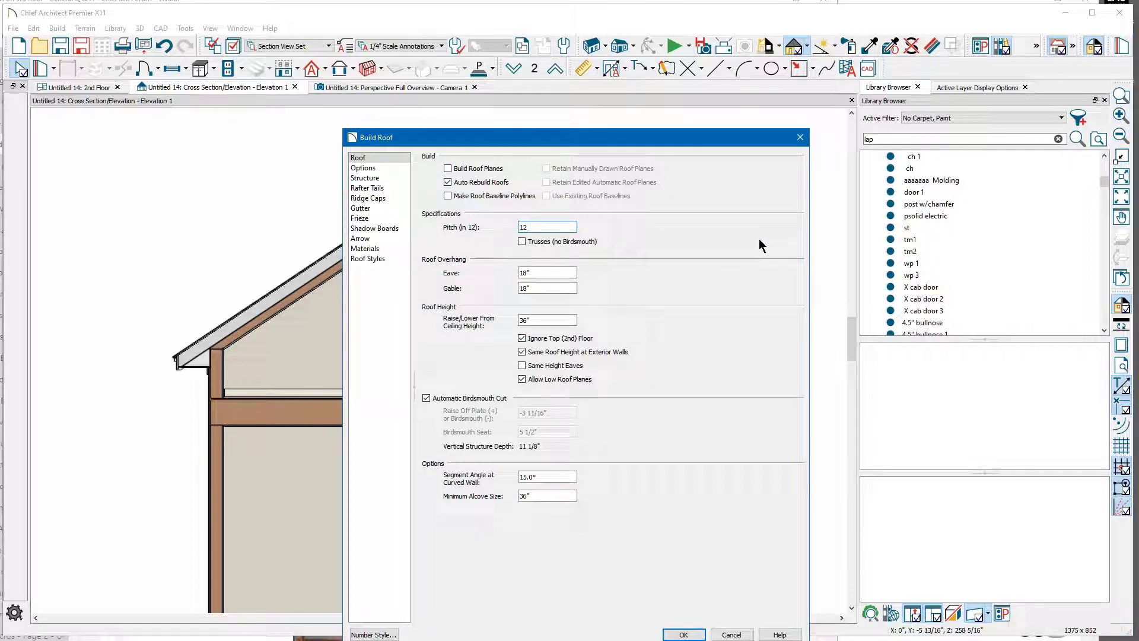
click(683, 633)
middle_drag(499, 270, 496, 288)
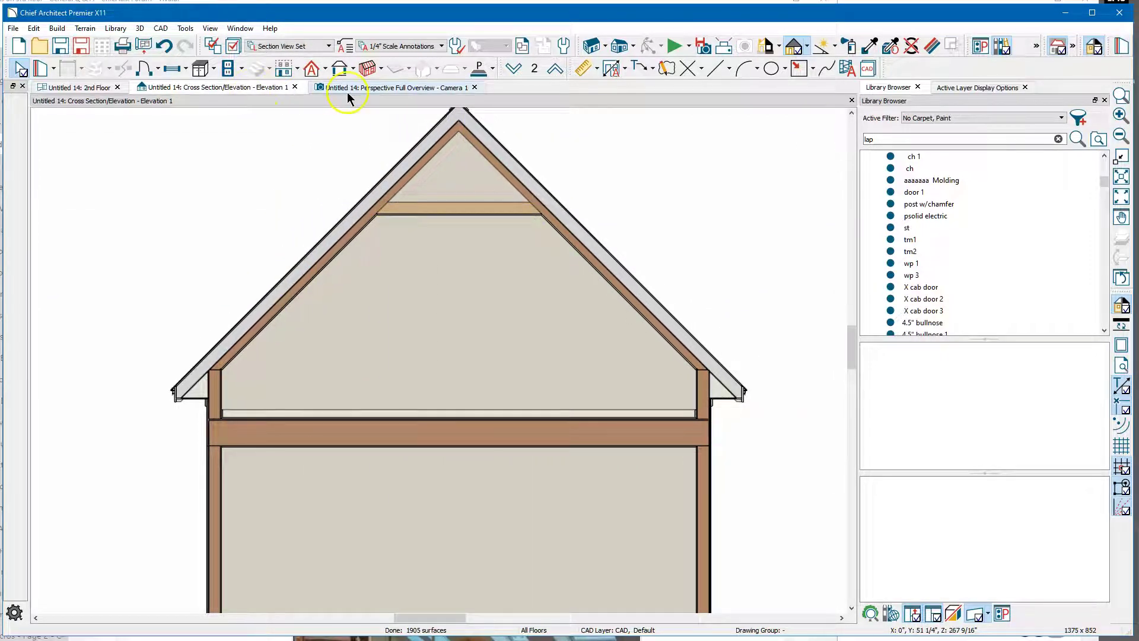
- Uncheck Flat Ceiling Over This Room for the 2nd floor room, then view the cross-section
click(98, 88)
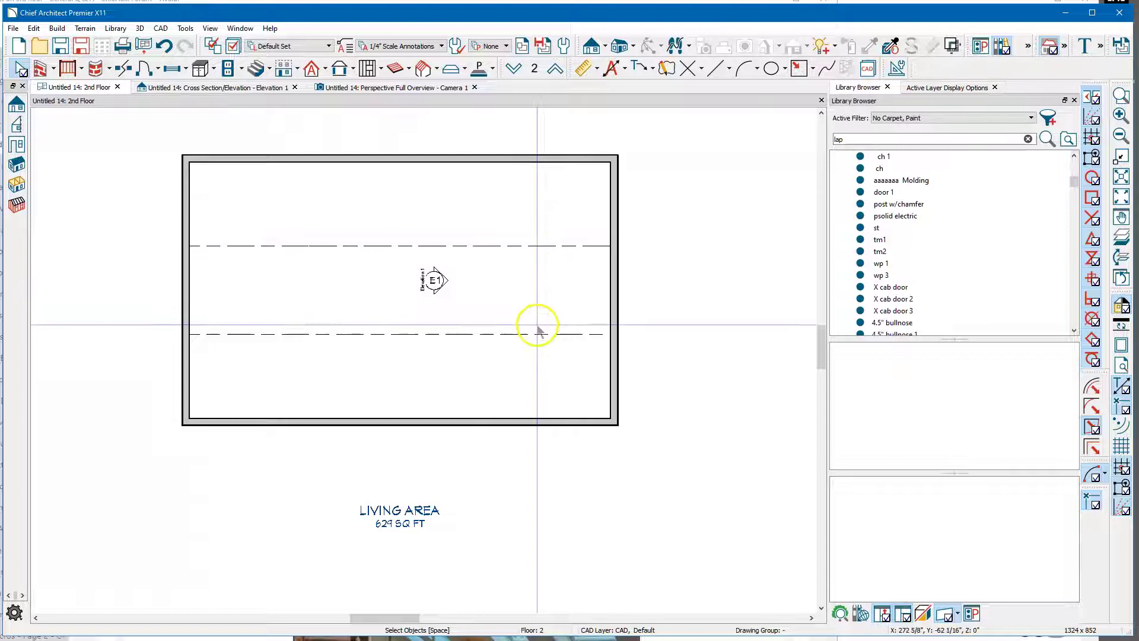
click(499, 303)
double_click(499, 301)
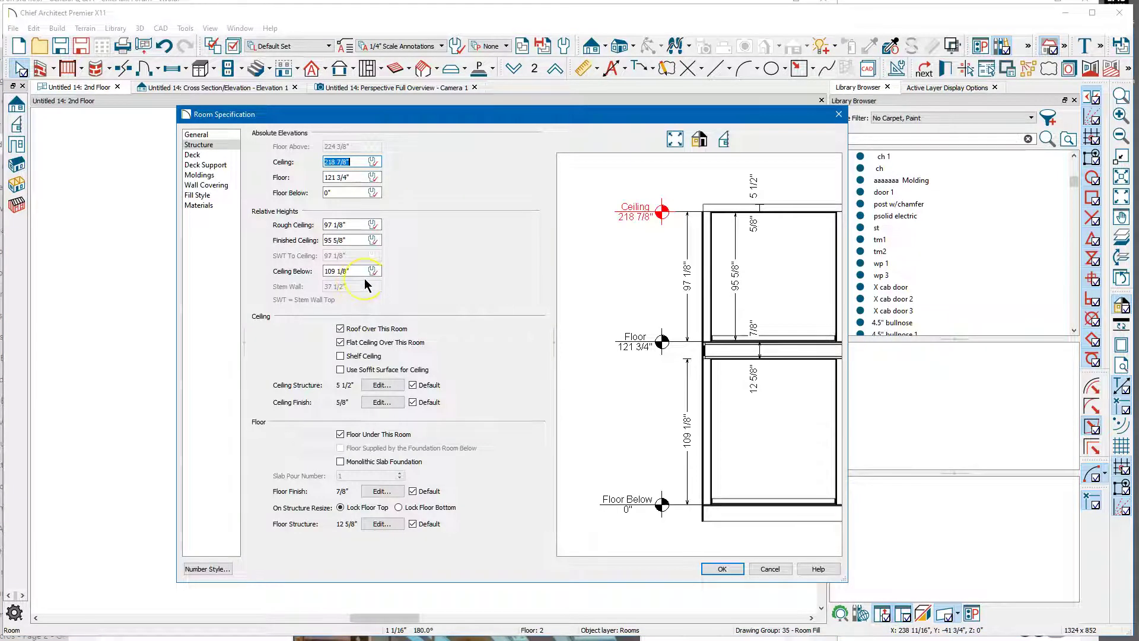
click(381, 343)
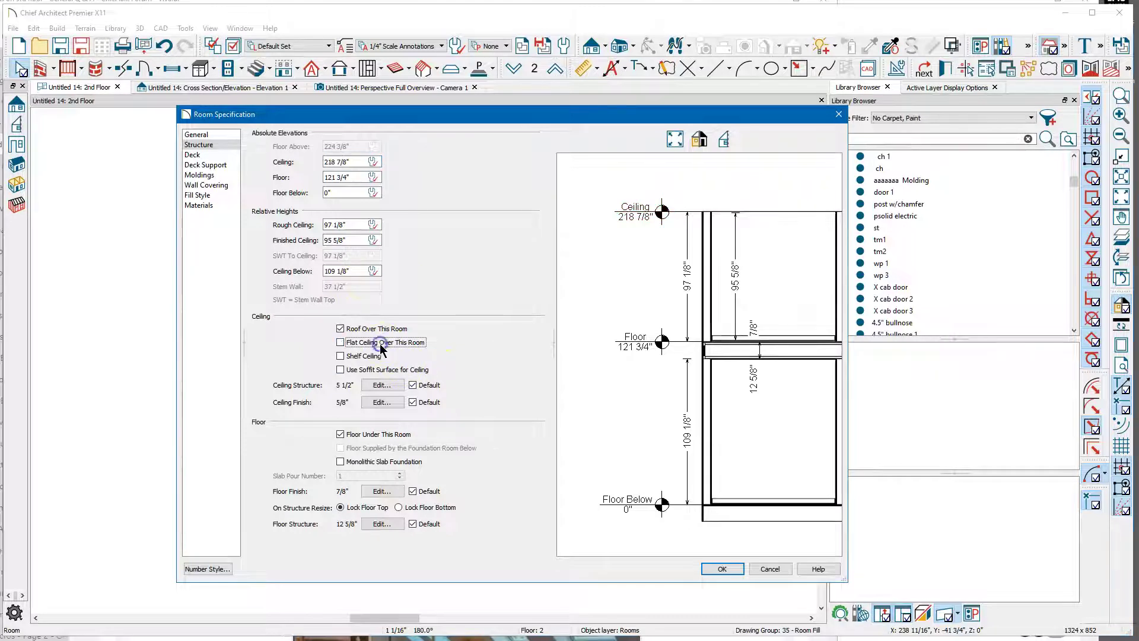
click(724, 569)
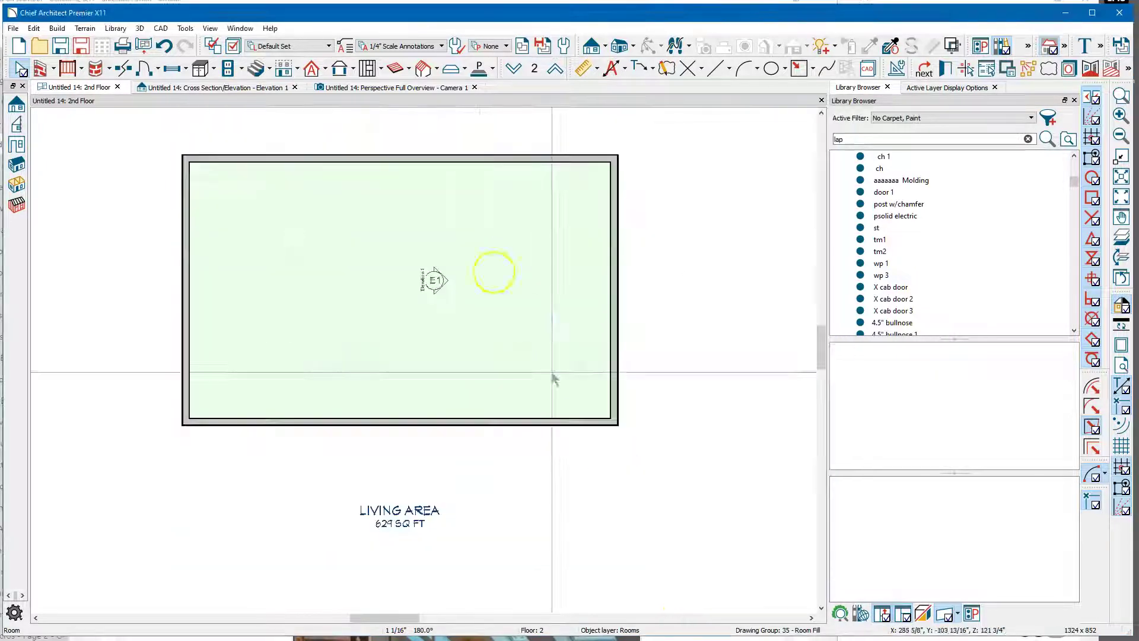
click(256, 89)
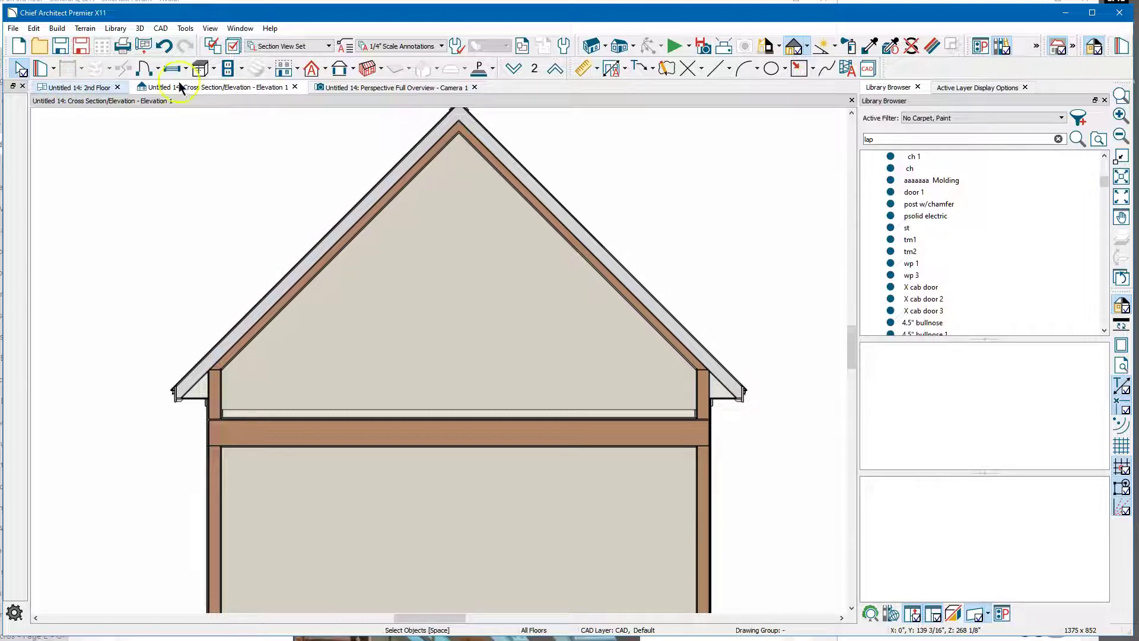
- Delete all roof planes, turning off automatic roof rebuilding
click(326, 69)
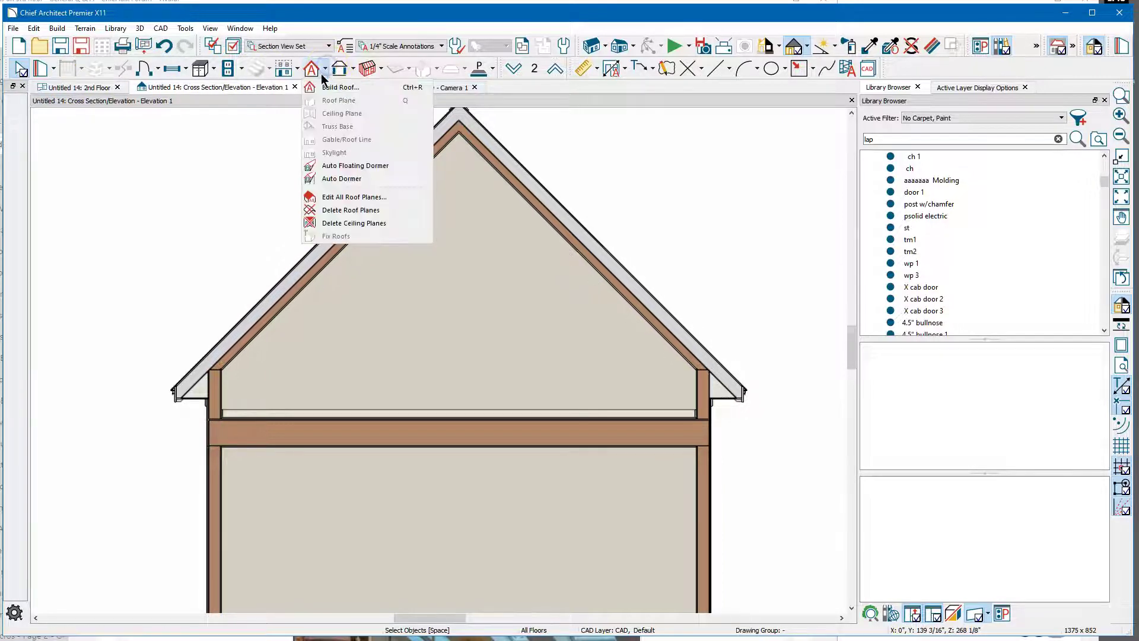
click(392, 212)
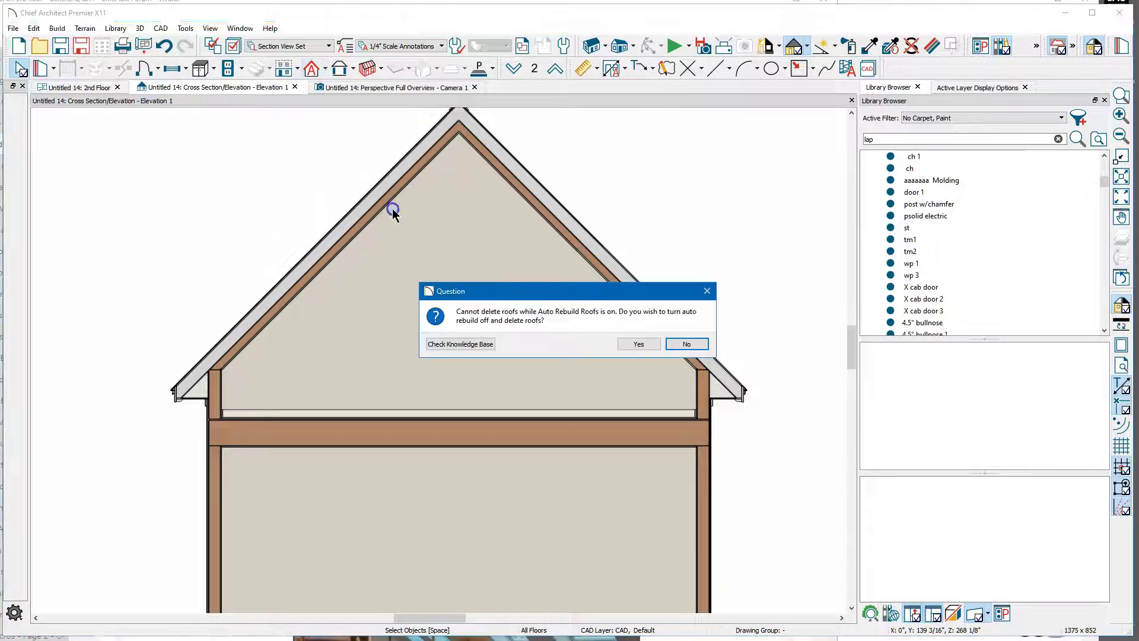
click(648, 344)
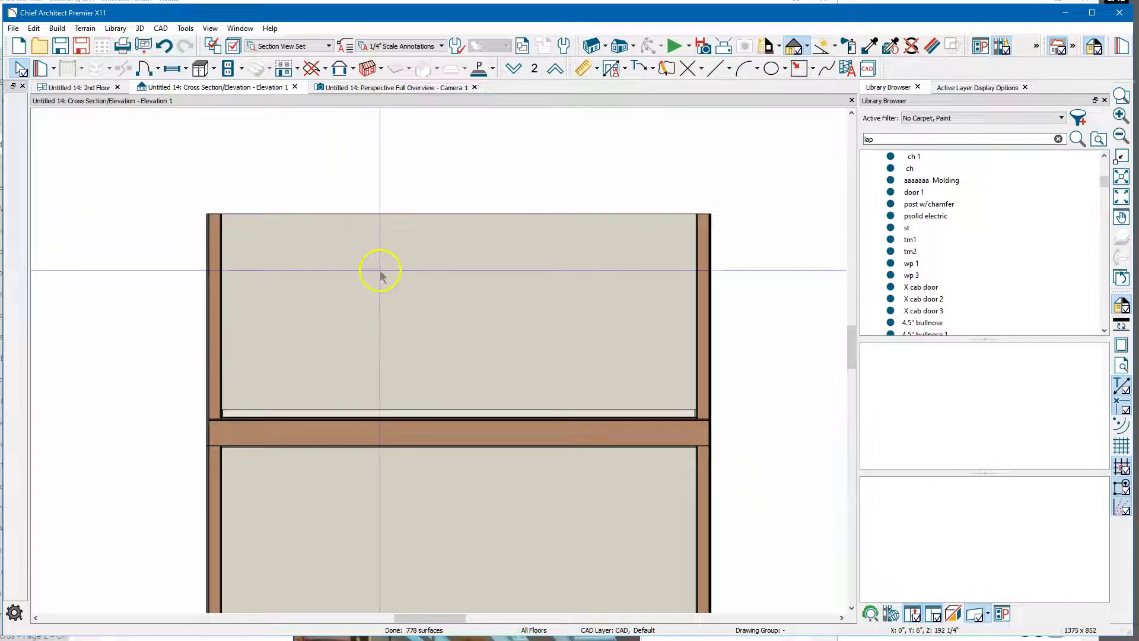
- Orbit the 3D overview to look down into the roofless box
click(361, 87)
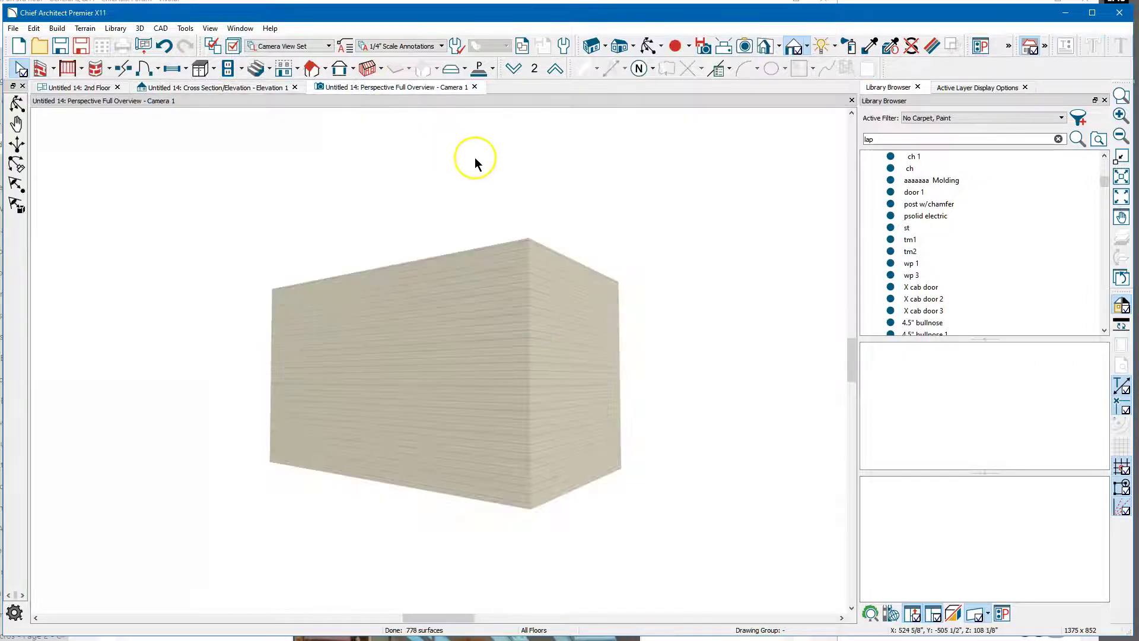
click(649, 45)
drag(623, 190, 539, 235)
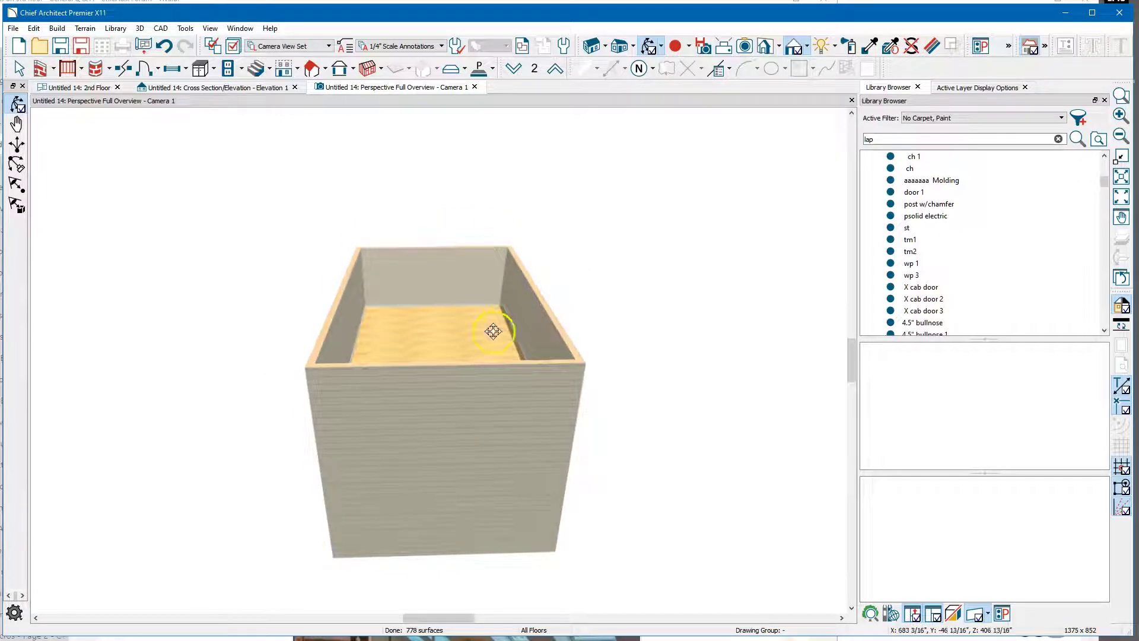
drag(391, 351, 416, 316)
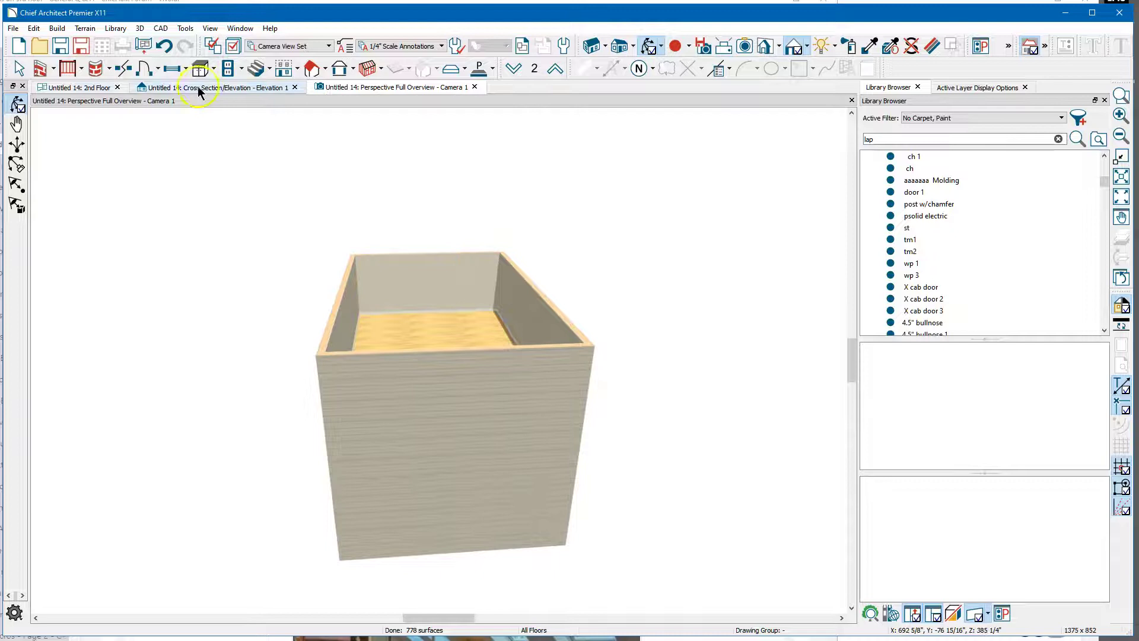
- On the 2nd Floor plan, draw a sloped ceiling plane along the upper inner wall
click(80, 86)
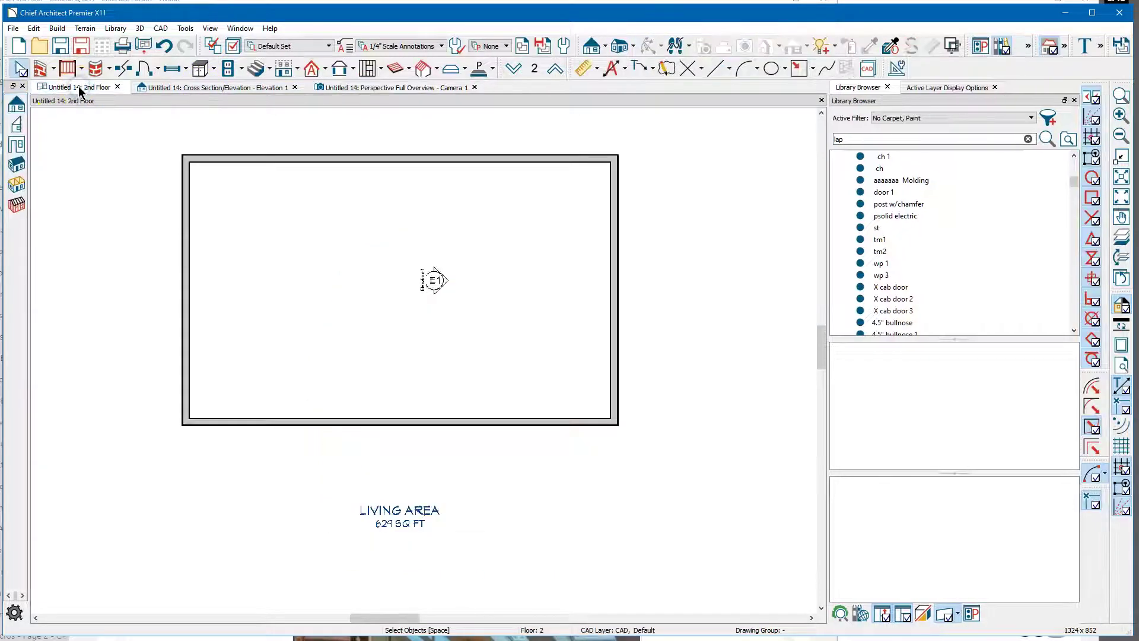
click(325, 69)
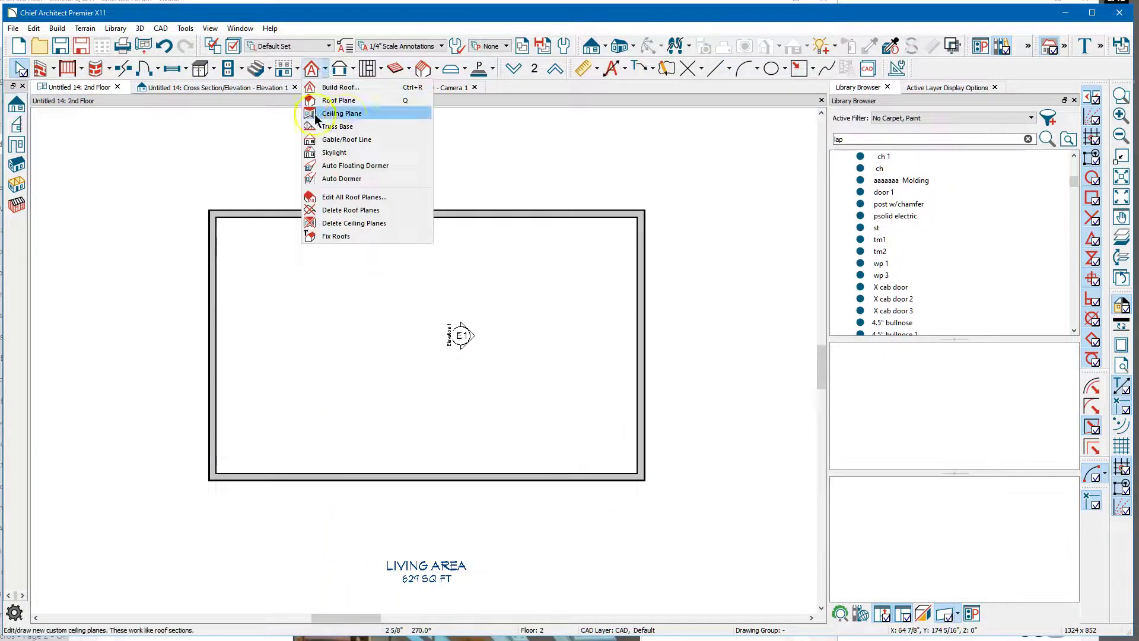
click(350, 114)
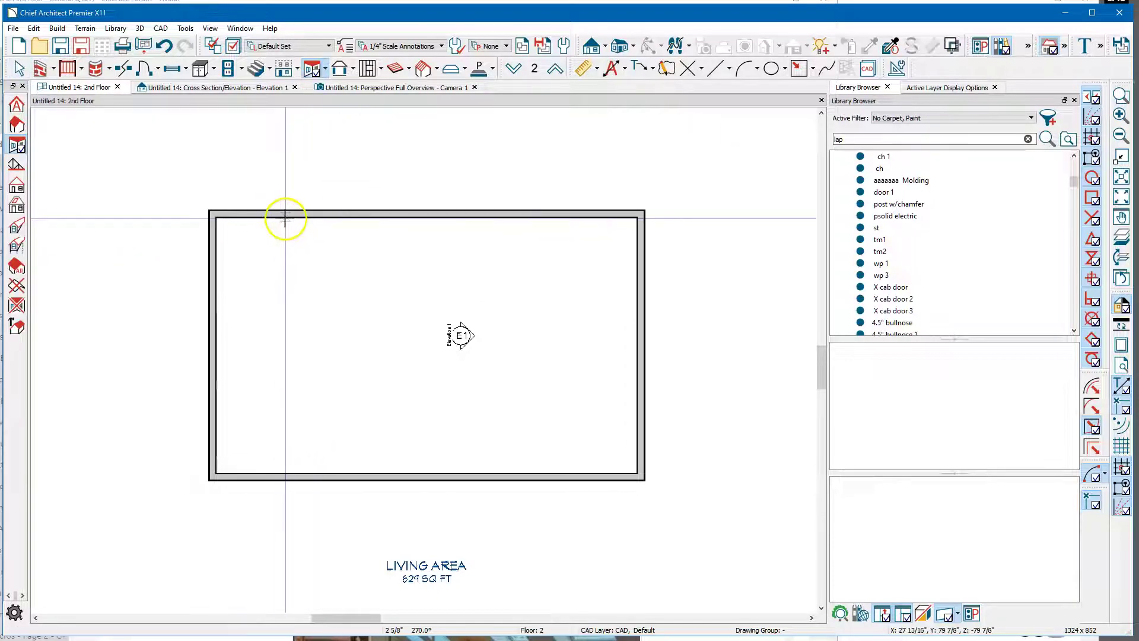
drag(283, 220, 613, 222)
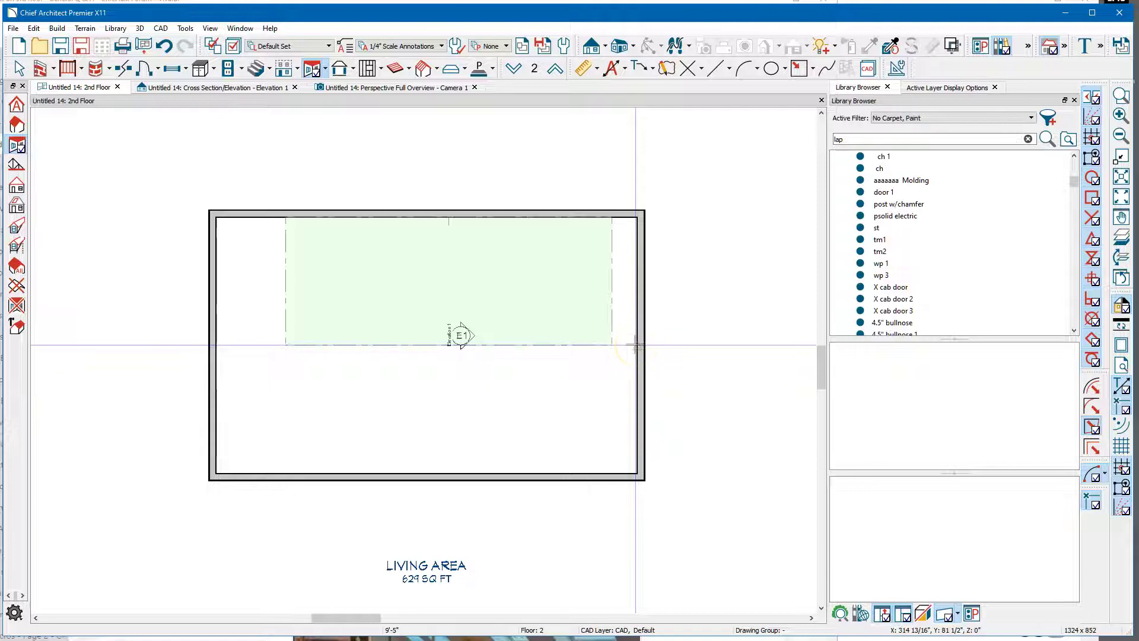
click(636, 346)
key(space)
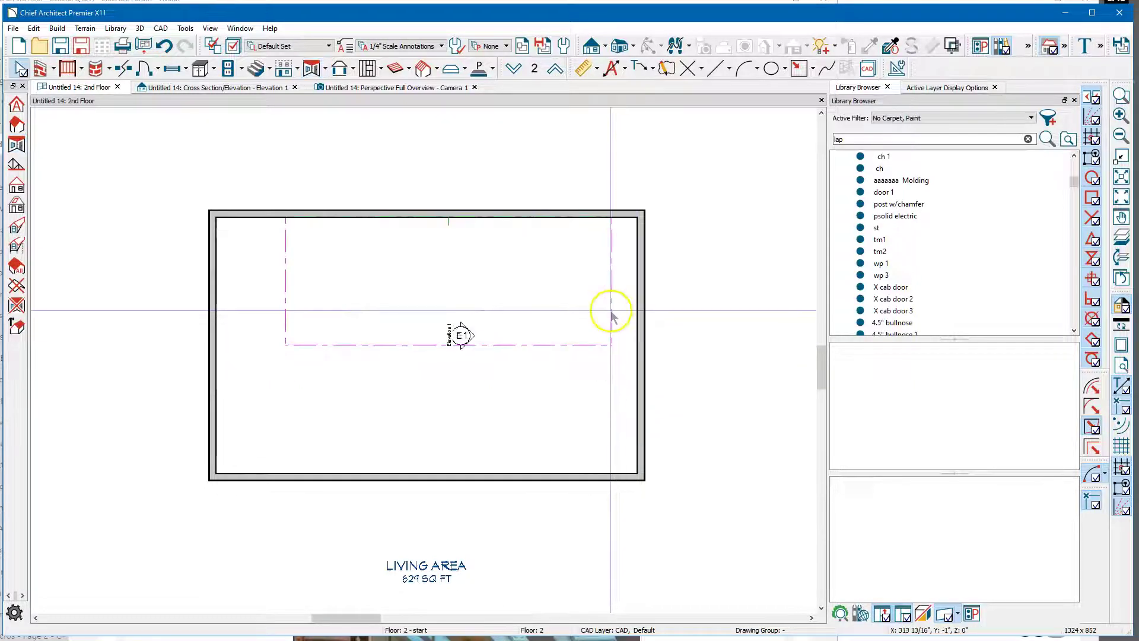
- Stretch the plane's edges to the side walls and mirror a copy across the ridge line
drag(615, 308, 635, 299)
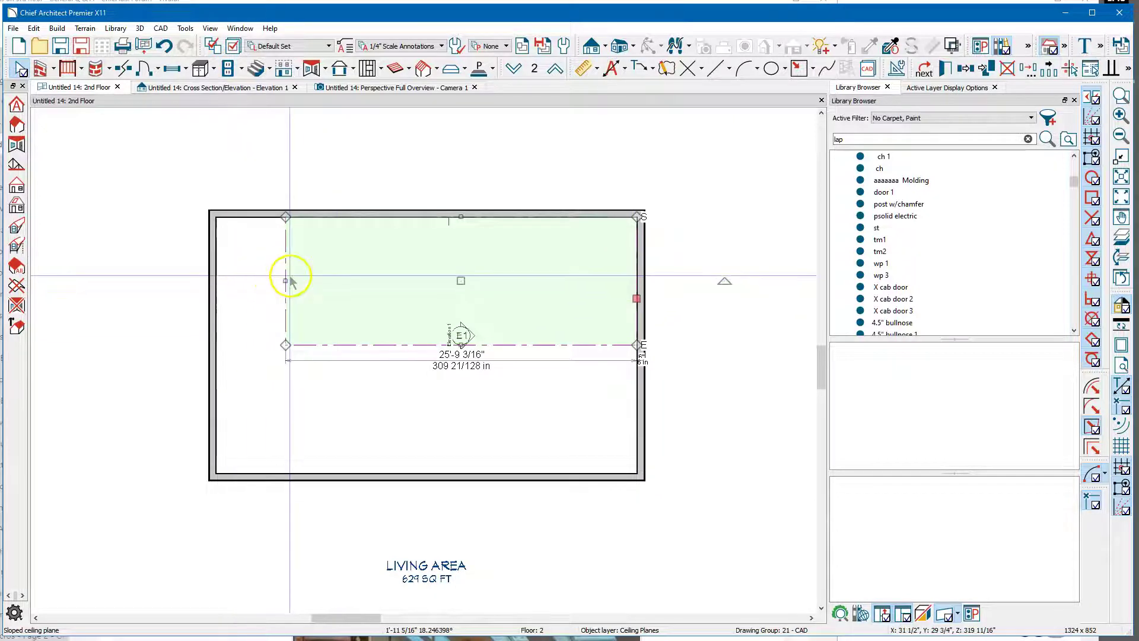
drag(285, 278, 216, 310)
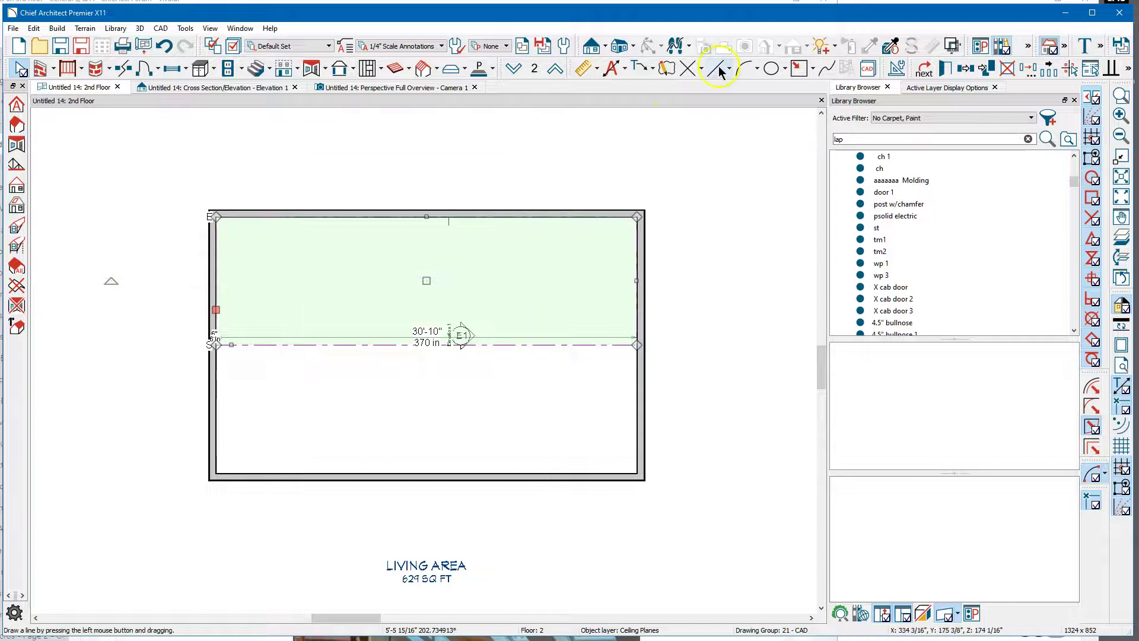
click(972, 70)
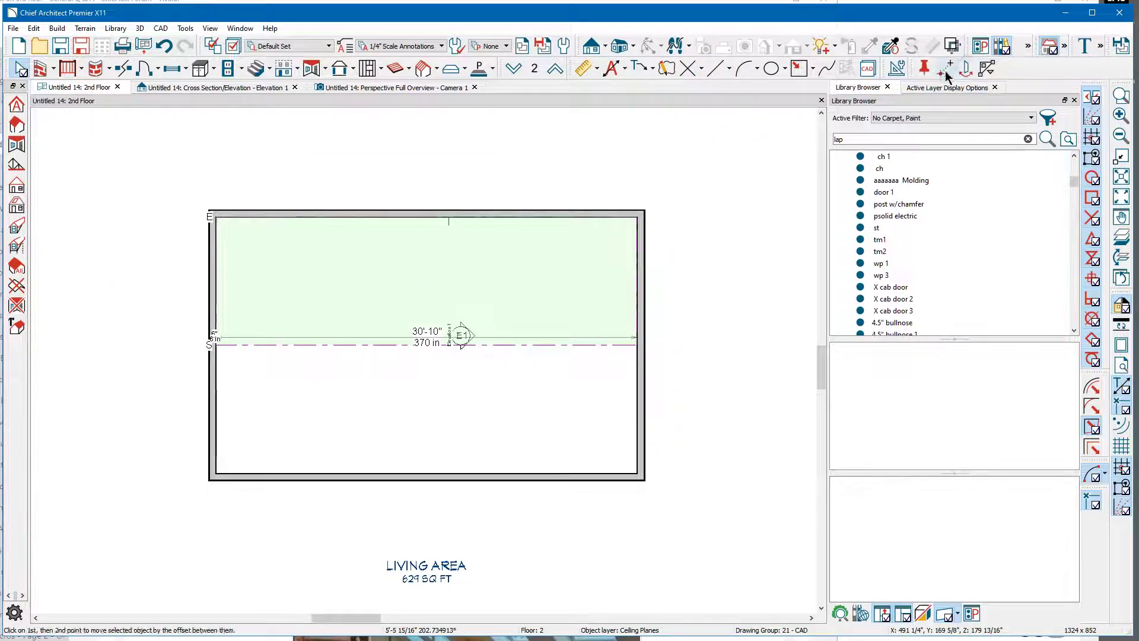
click(534, 345)
click(595, 360)
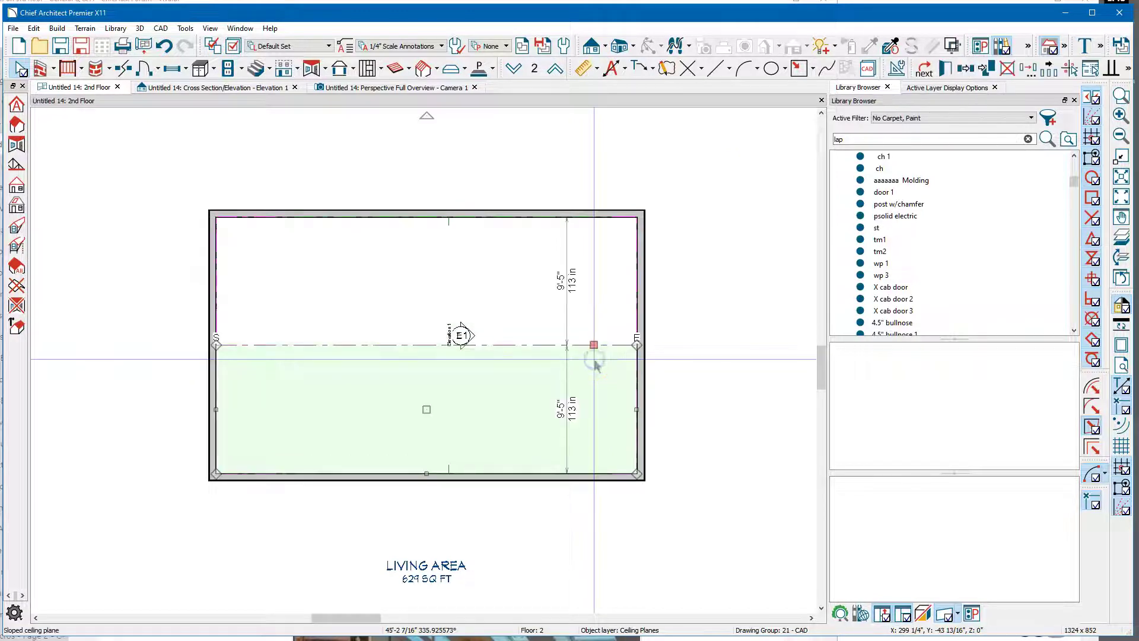
click(207, 88)
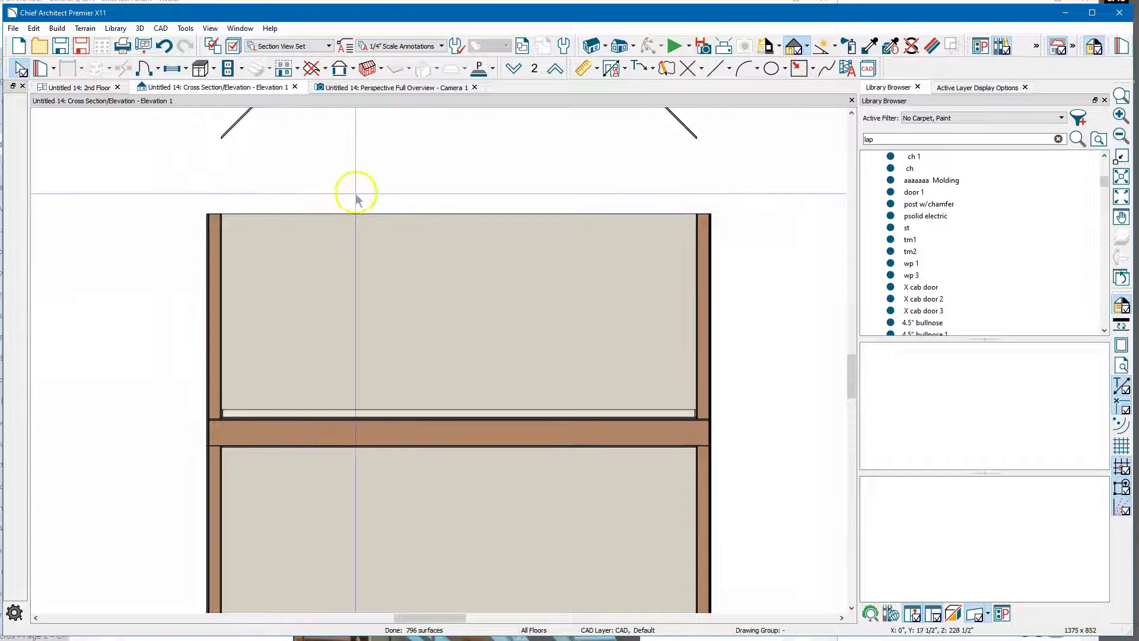
drag(356, 250, 333, 395)
scroll(350, 229, down, 2)
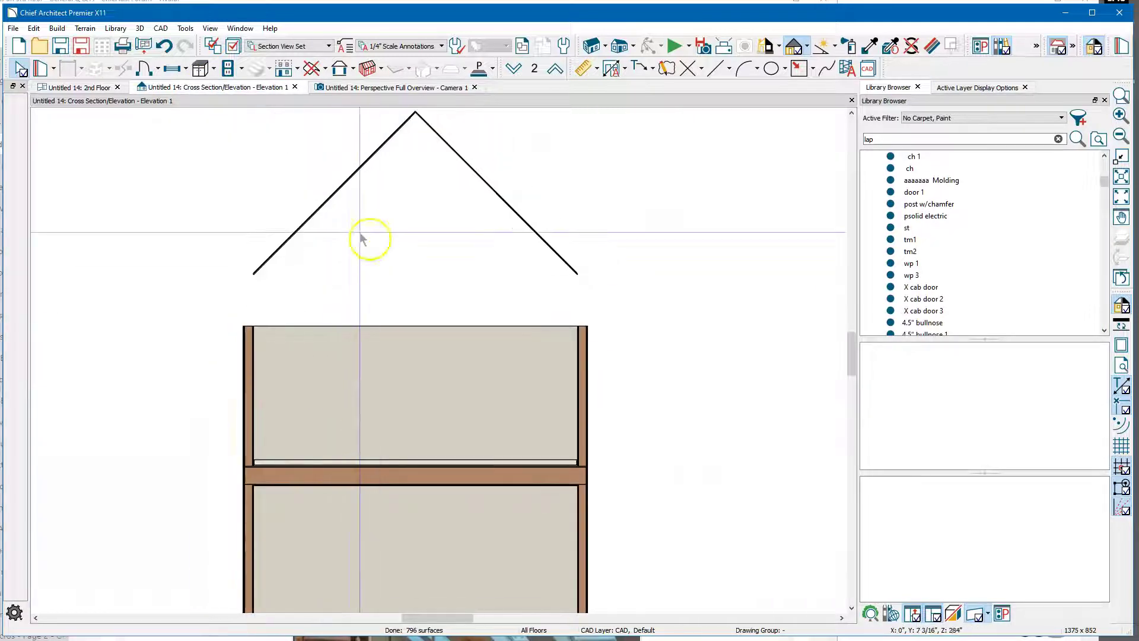
key(Escape)
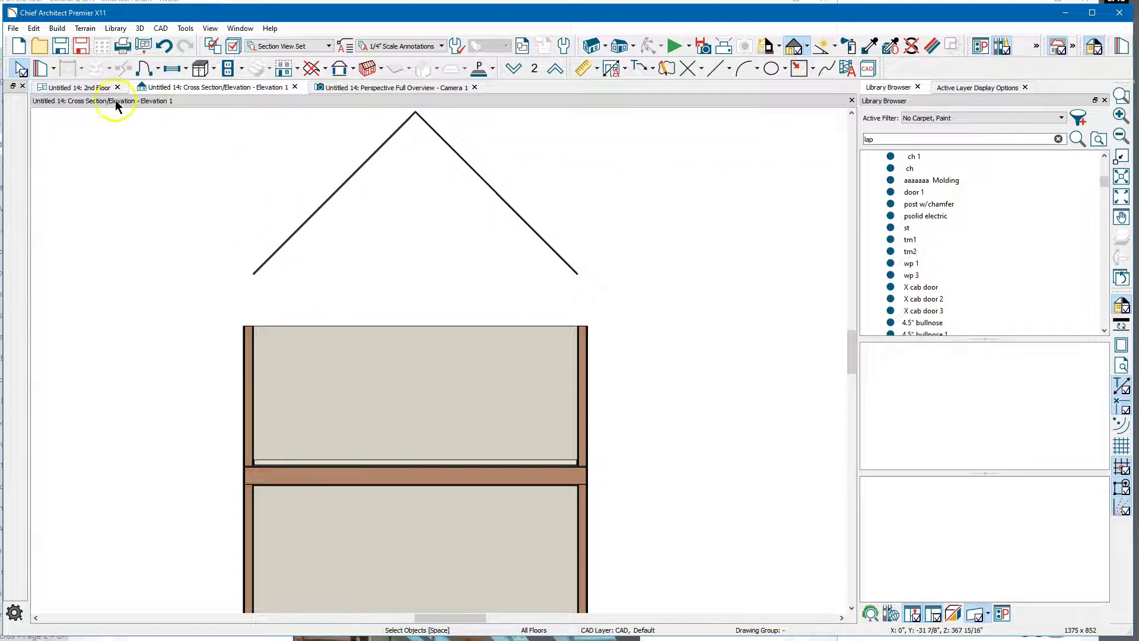
- Lock both ceiling planes' pitch, set a 36" outside bottom height from floor, then view Elevation 1
click(92, 89)
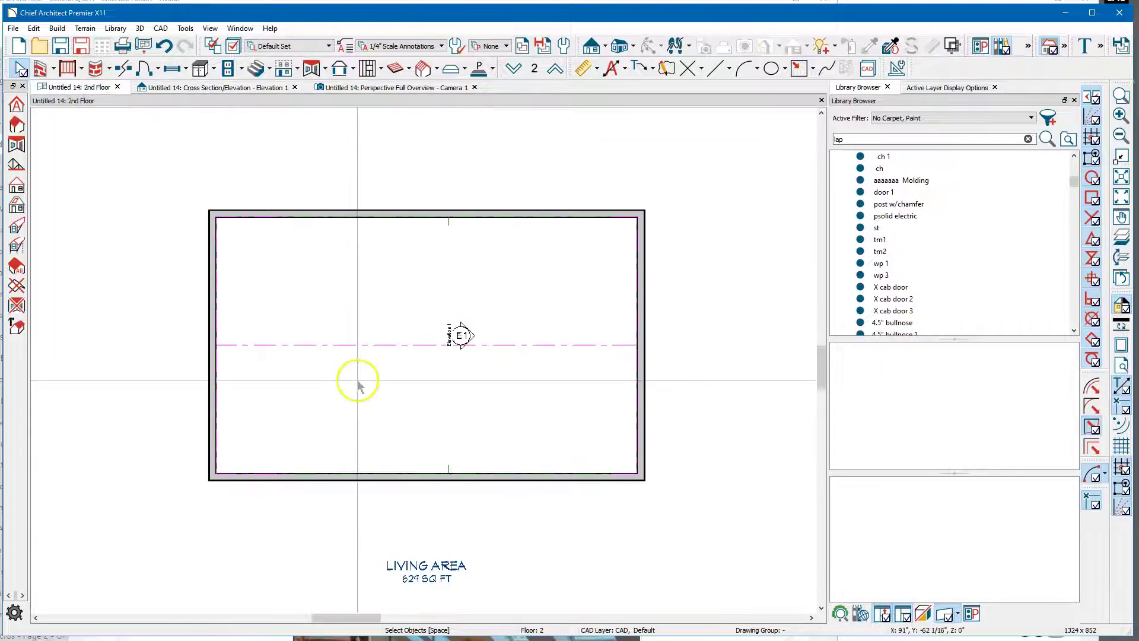
click(391, 367)
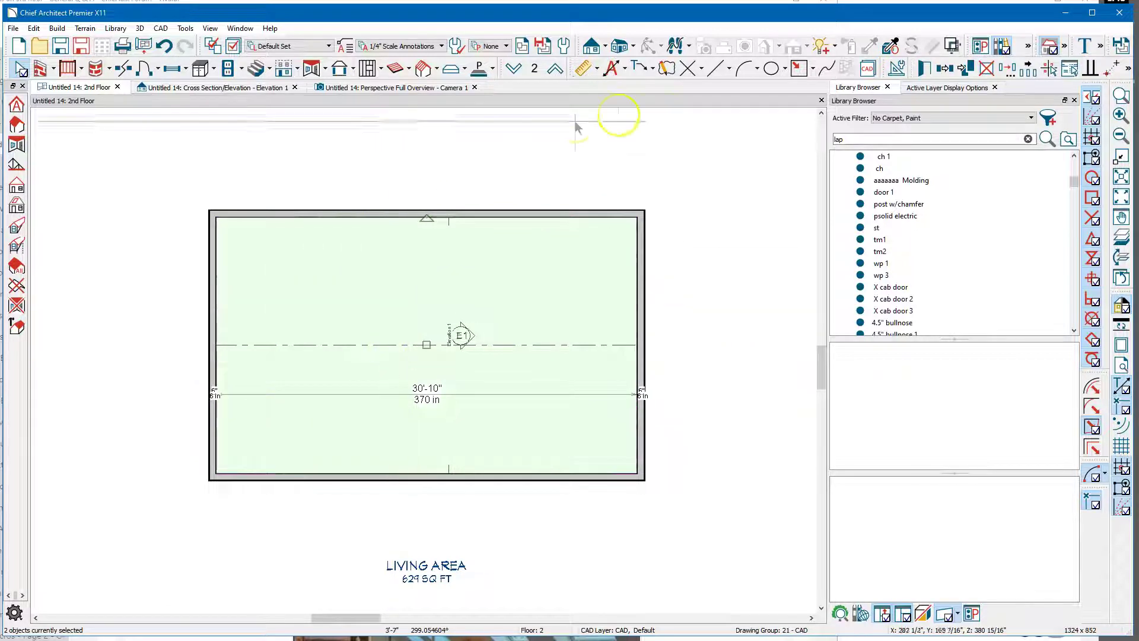
click(921, 70)
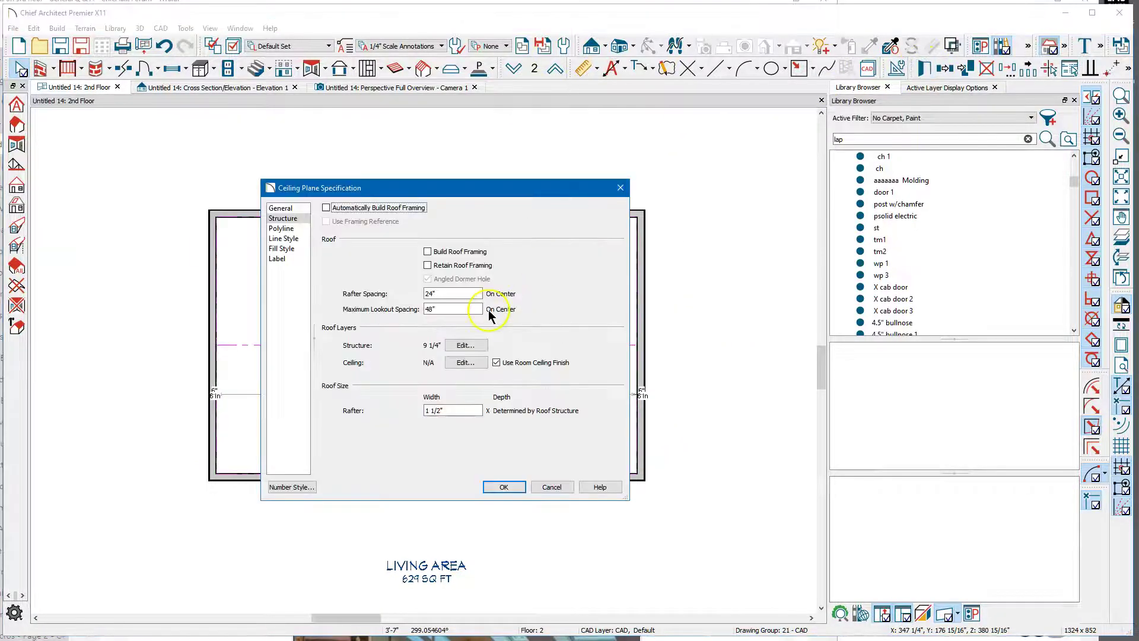
click(284, 209)
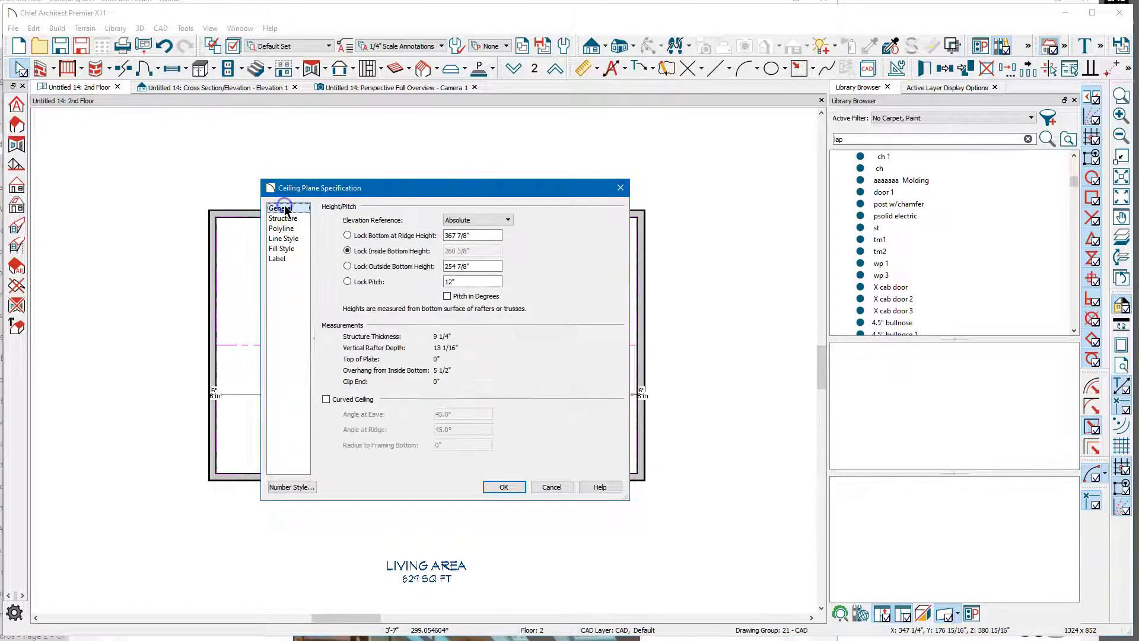
click(364, 284)
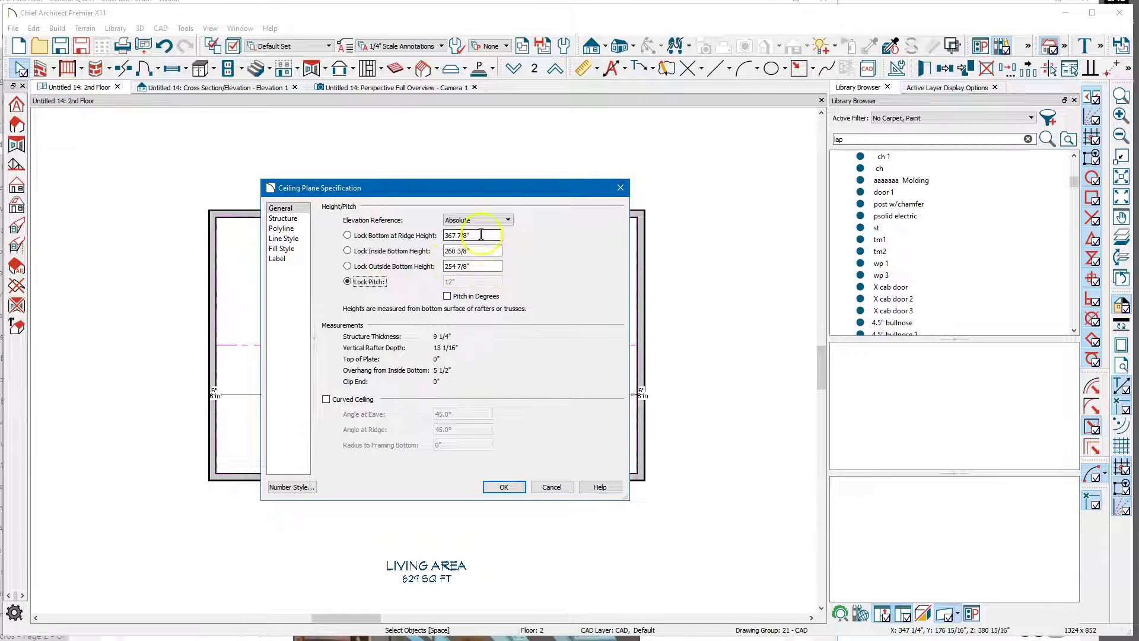
click(478, 220)
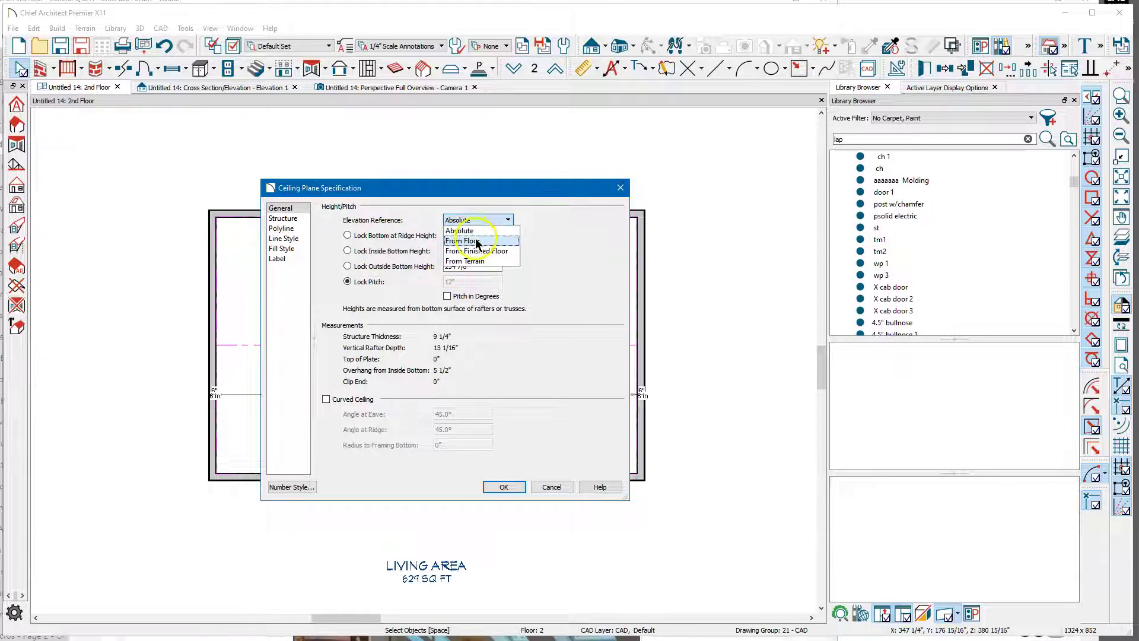
click(473, 239)
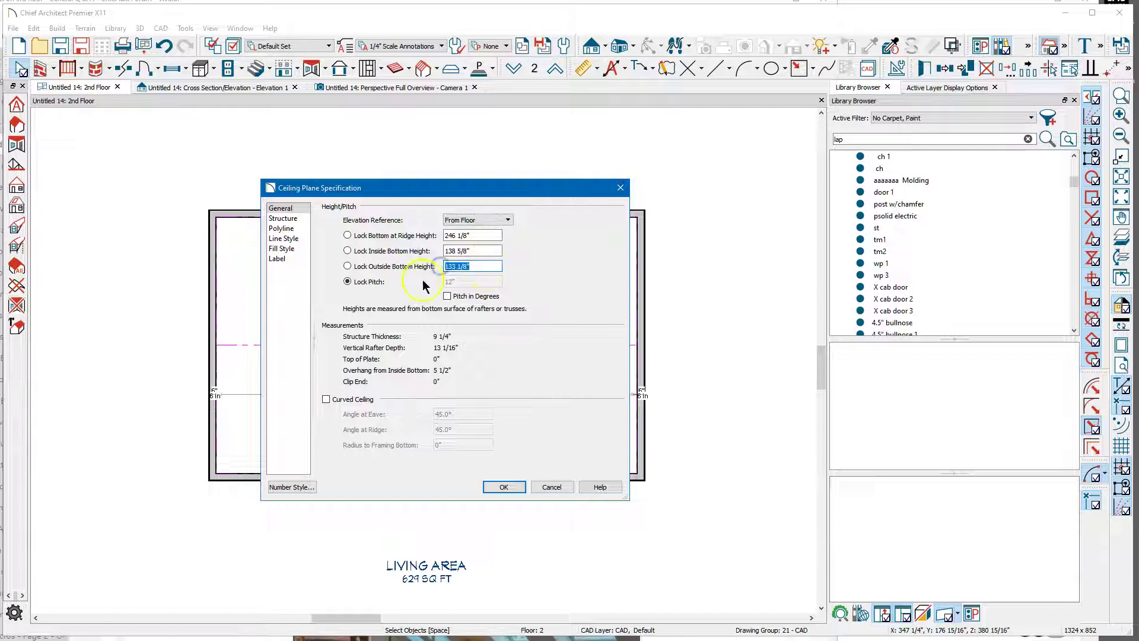
text(36)
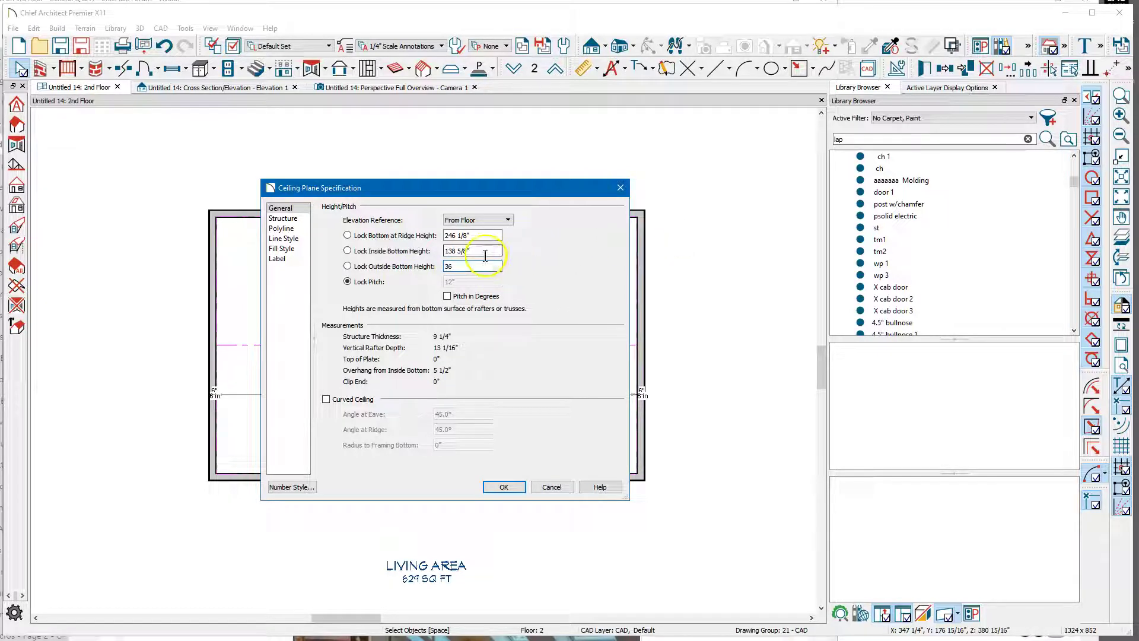
click(505, 489)
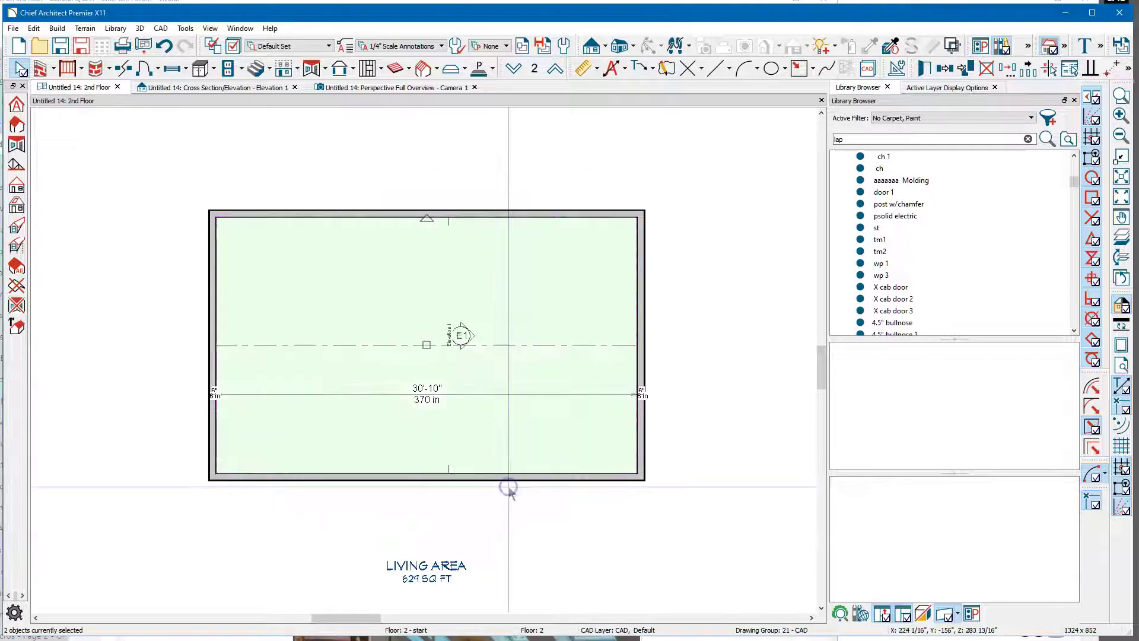
click(236, 89)
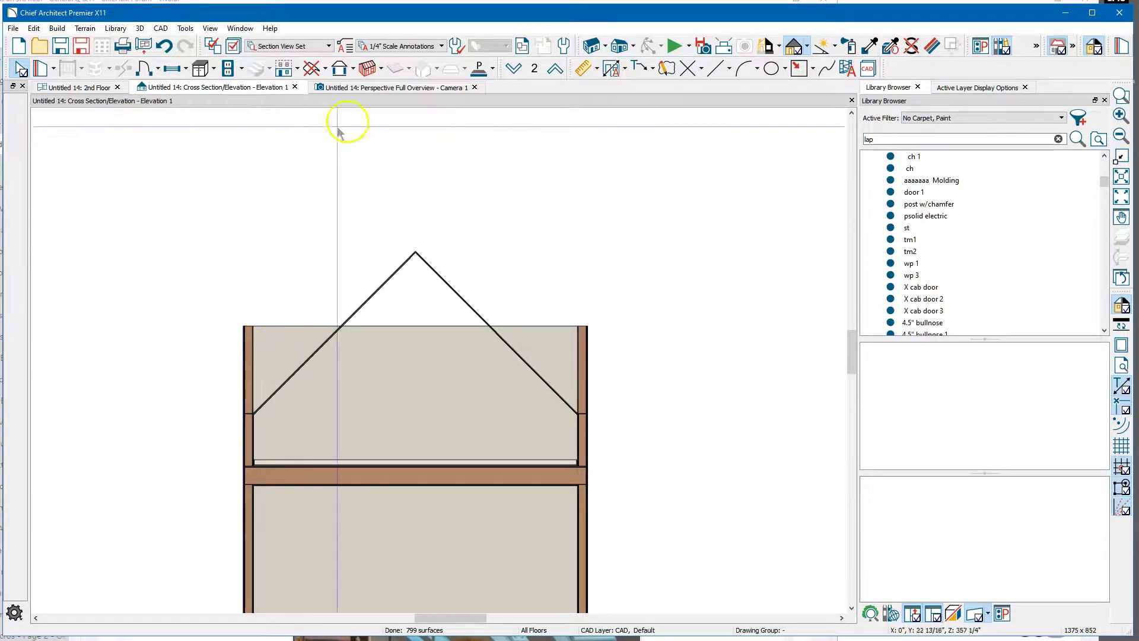
- In the orbited Perspective Full Overview, check Flat Ceiling Over This Room for the 2nd-floor room
click(376, 89)
drag(382, 203, 544, 302)
scroll(437, 326, up, 3)
key(space)
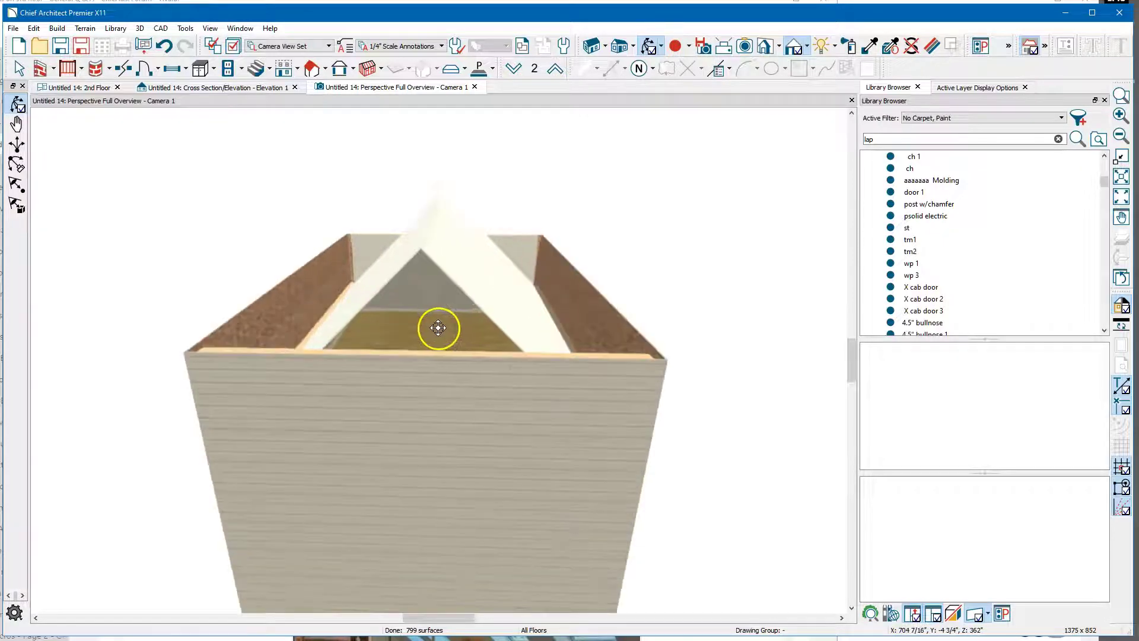
double_click(420, 332)
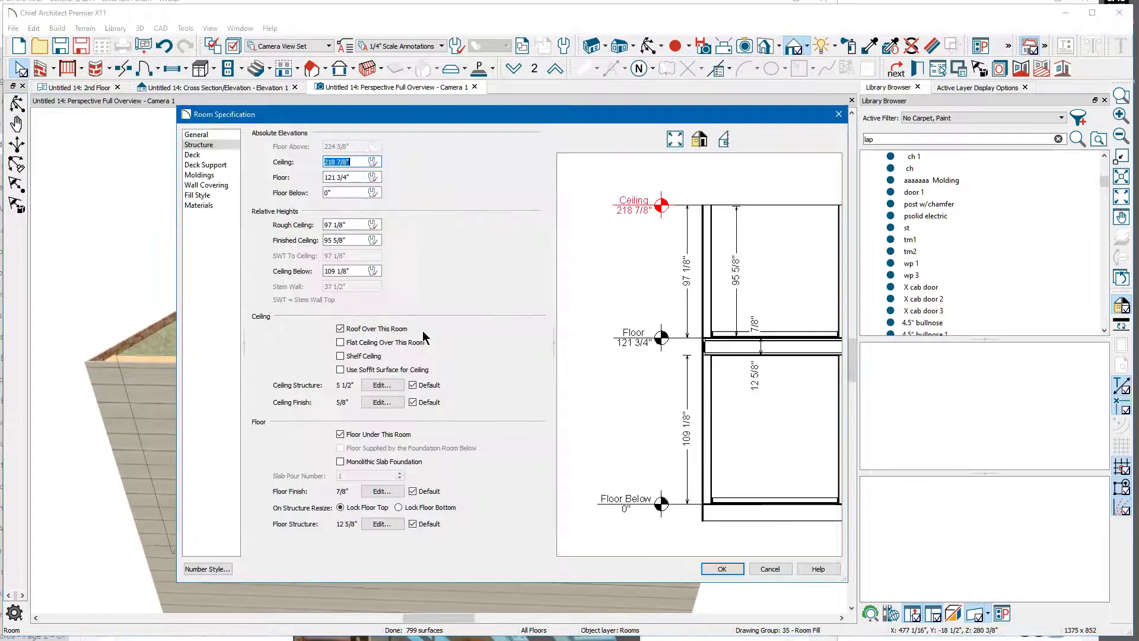
click(394, 346)
- Confirm the flat-ceiling room setting and return to the 2nd Floor plan
click(722, 569)
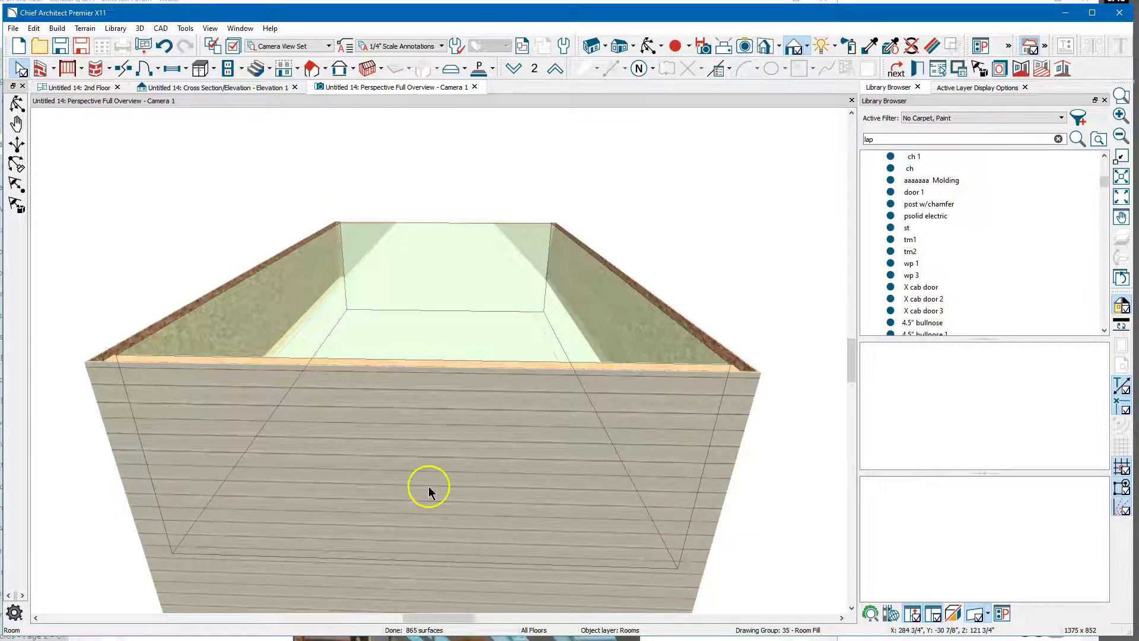
key(Escape)
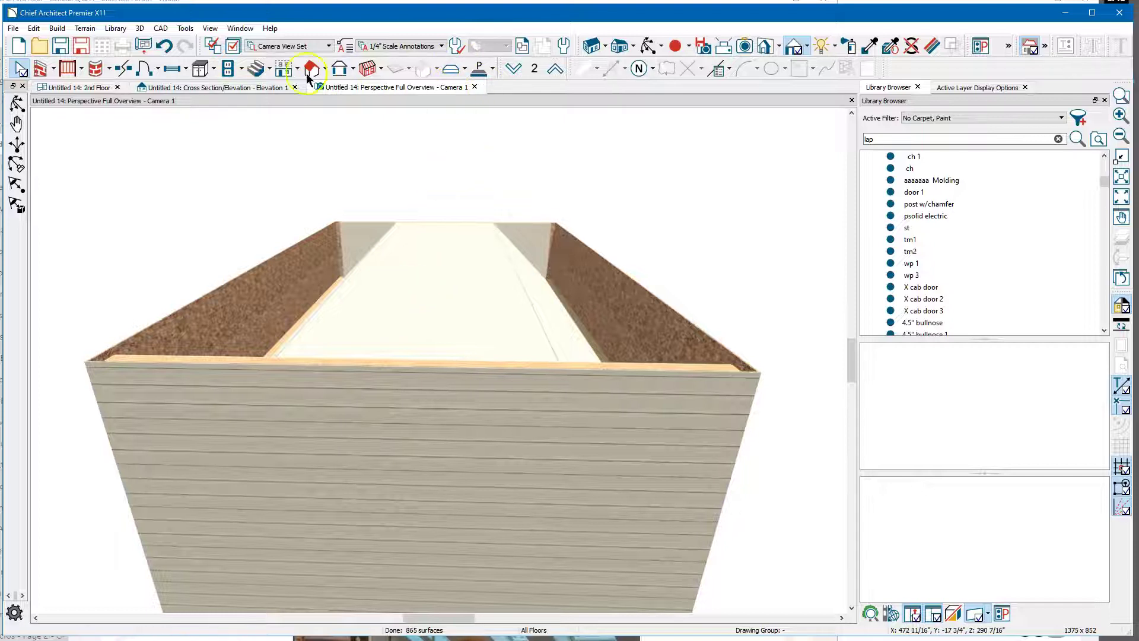
click(87, 89)
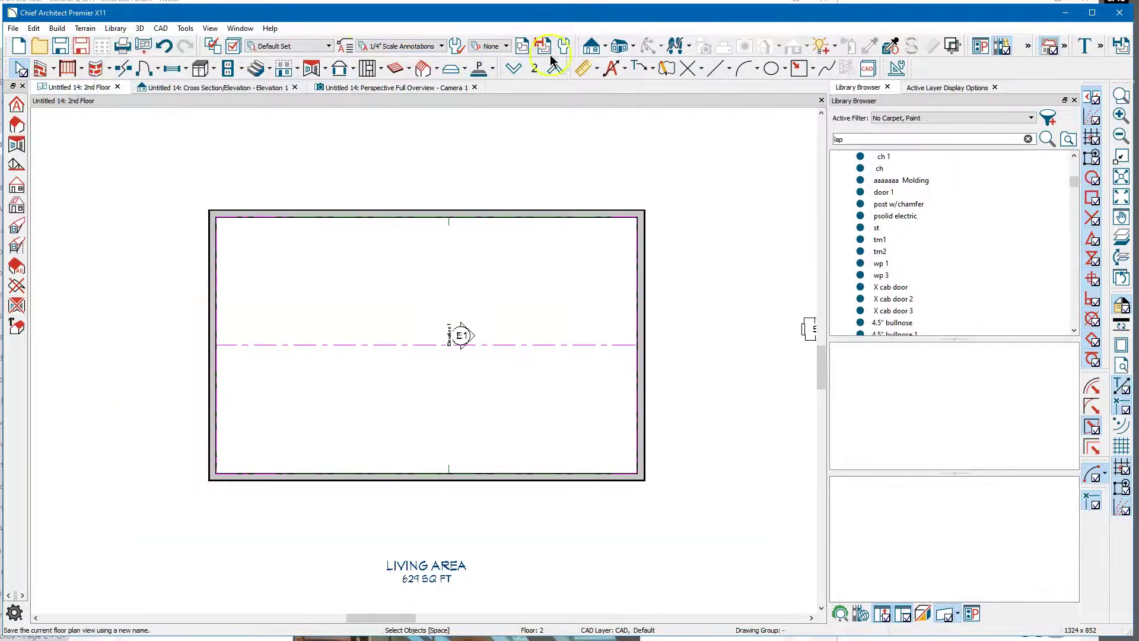
- Place a full camera inside the attic room, aimed across toward the far wall and ceiling
click(634, 48)
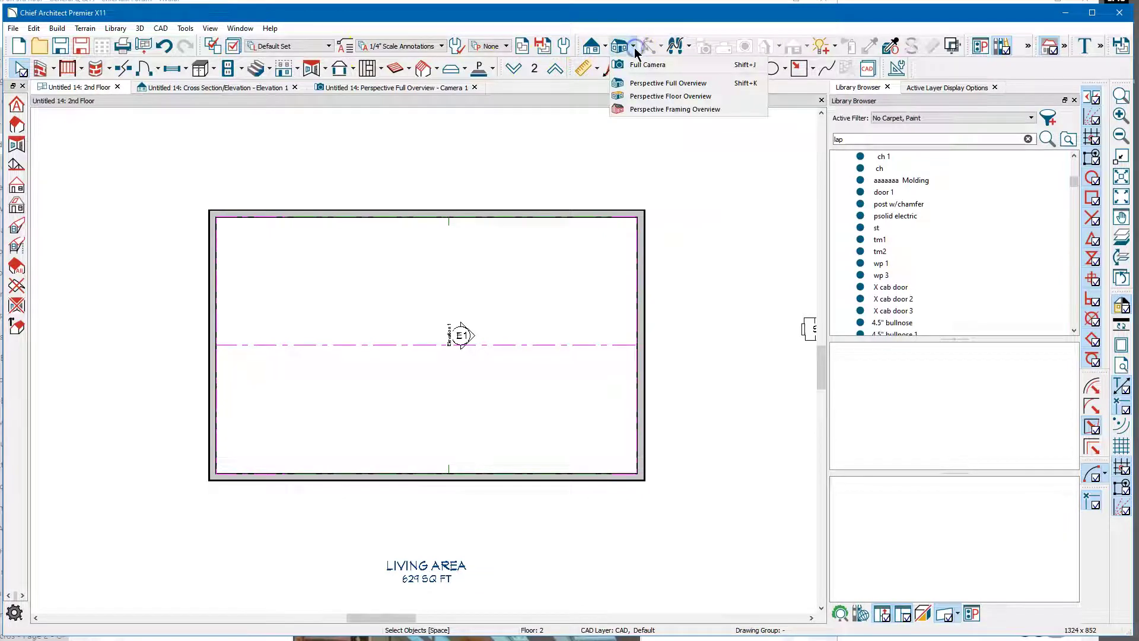
click(651, 65)
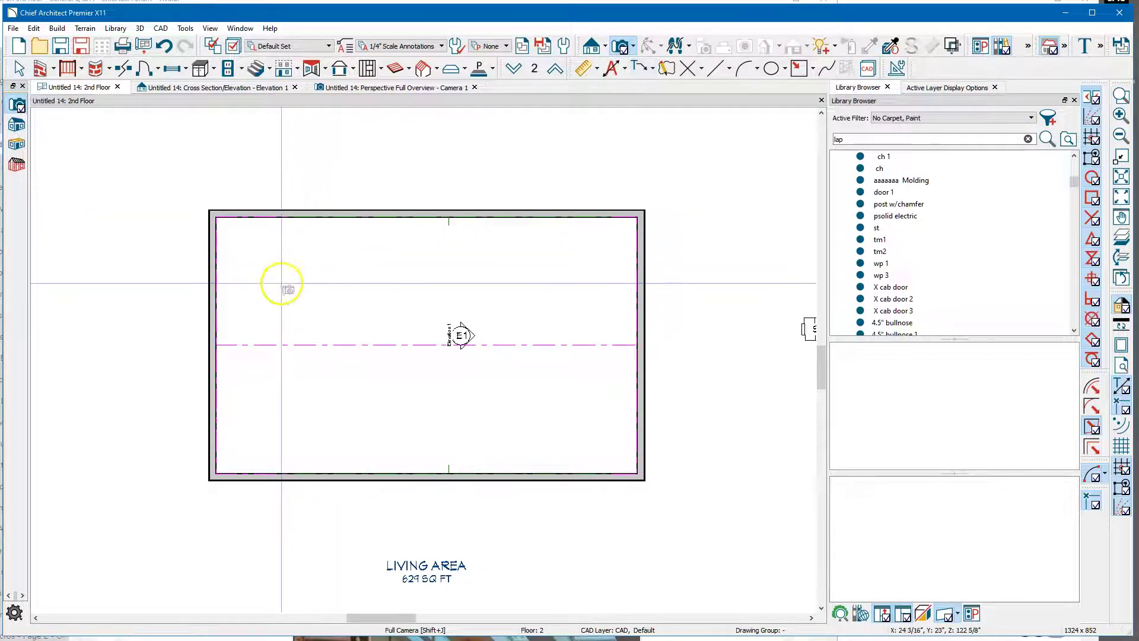
click(314, 289)
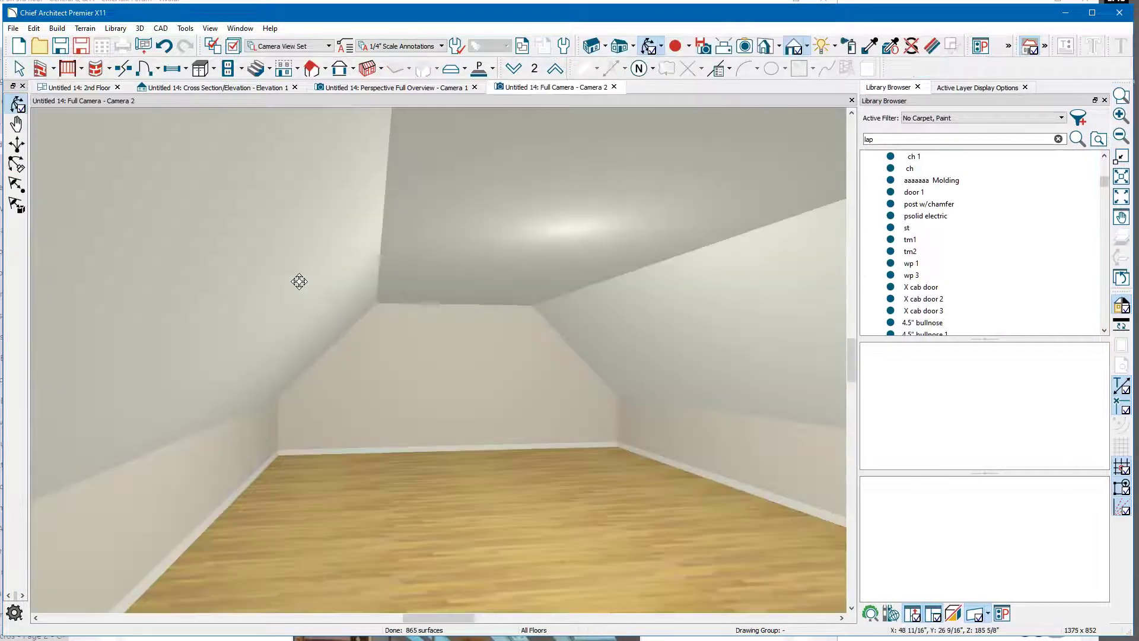
click(508, 367)
drag(475, 371, 163, 285)
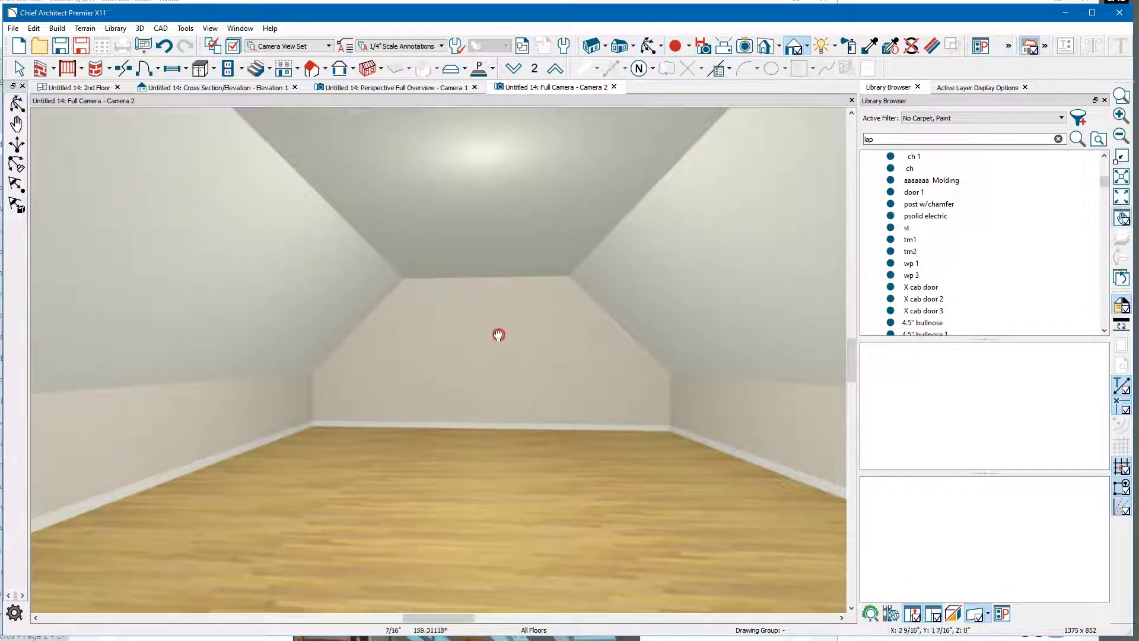
drag(466, 322, 368, 262)
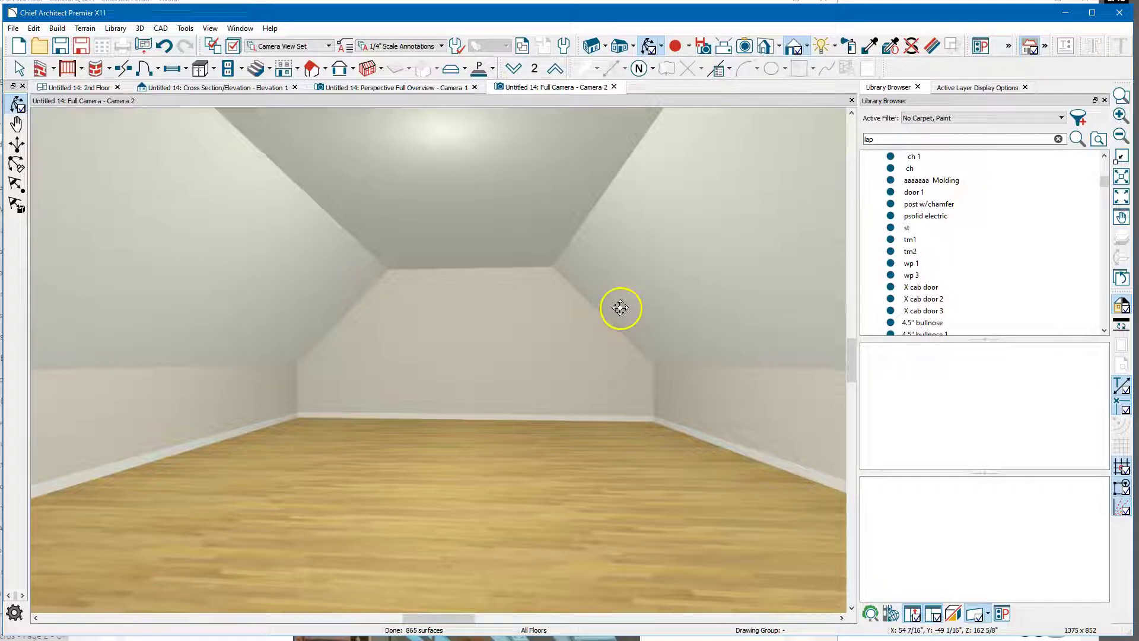
- Tilt and turn the camera view around the attic interior, then bring up the forum post
scroll(538, 311, down, 3)
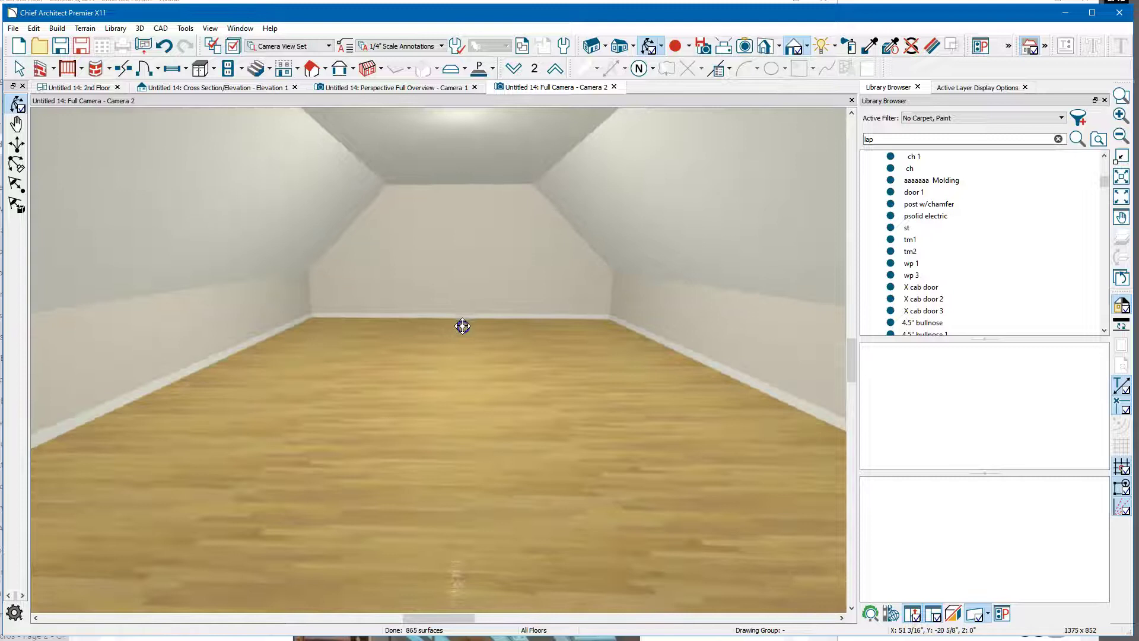
drag(463, 323, 453, 395)
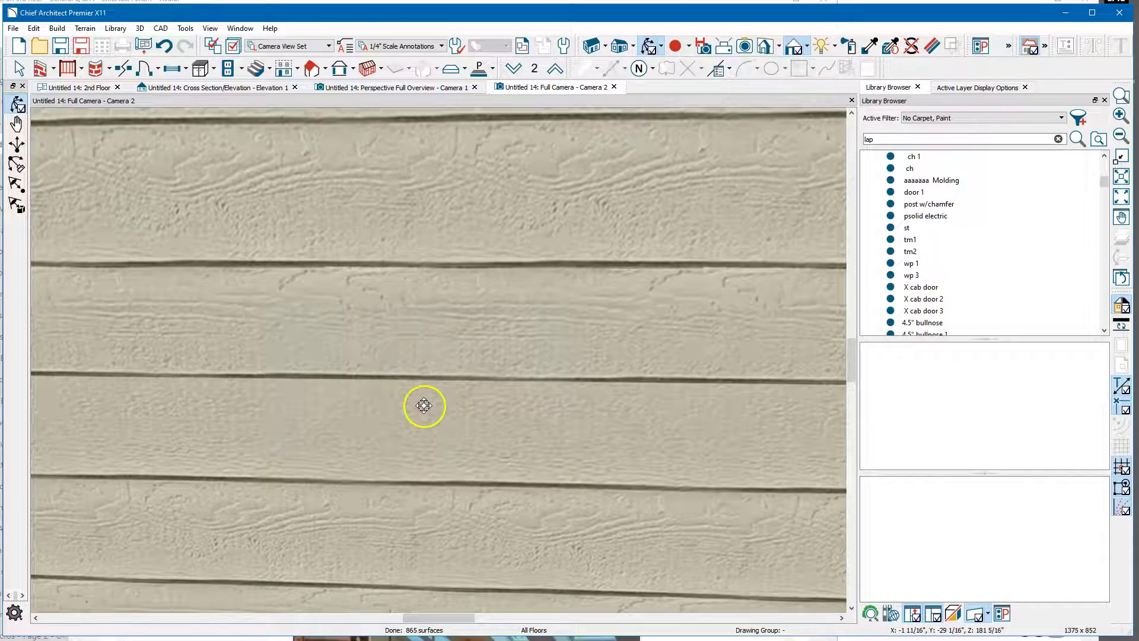
drag(424, 406, 465, 357)
click(519, 298)
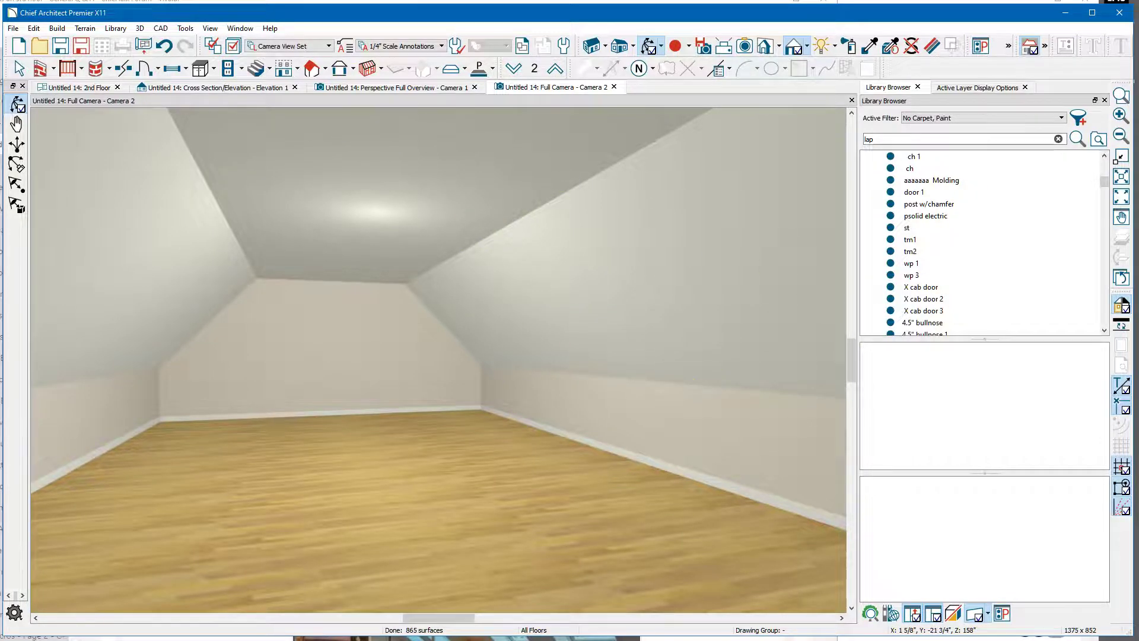
key(alt+Tab)
- Scroll through the ChiefTalk post's attic and skylight photos, then return to Chief Architect
scroll(689, 387, down, 3)
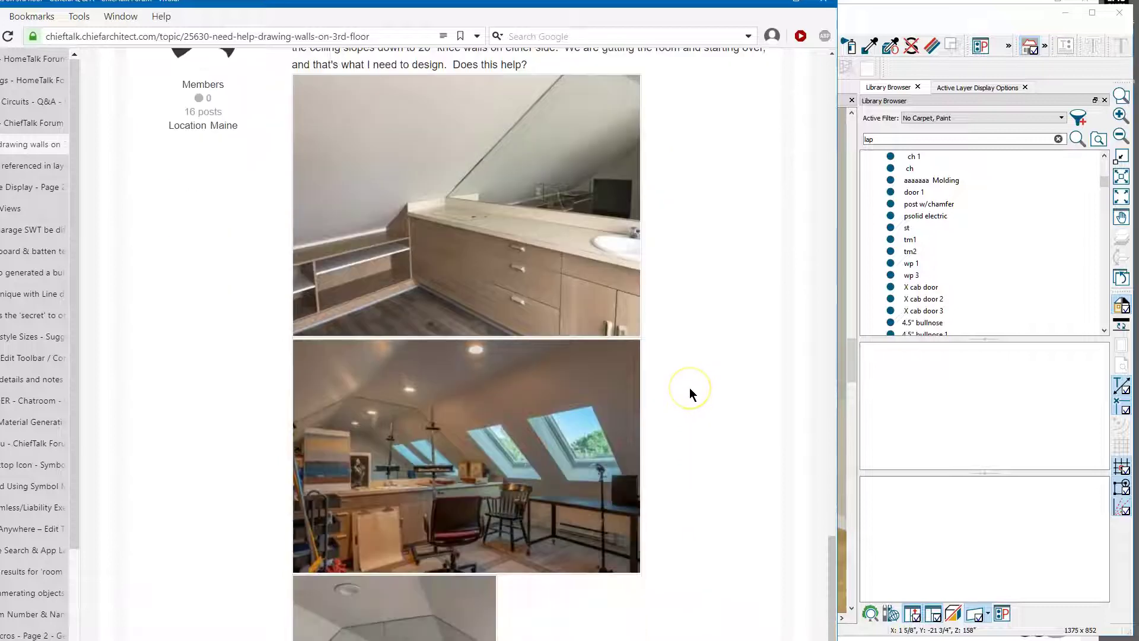
scroll(690, 387, down, 1)
scroll(690, 387, down, 7)
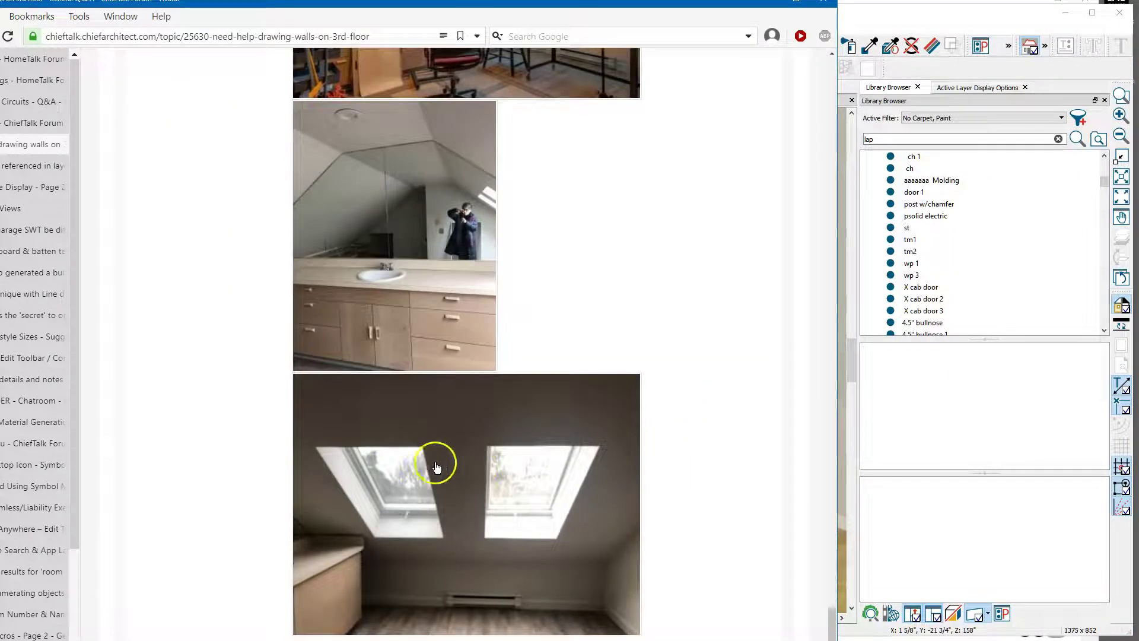
scroll(647, 347, up, 3)
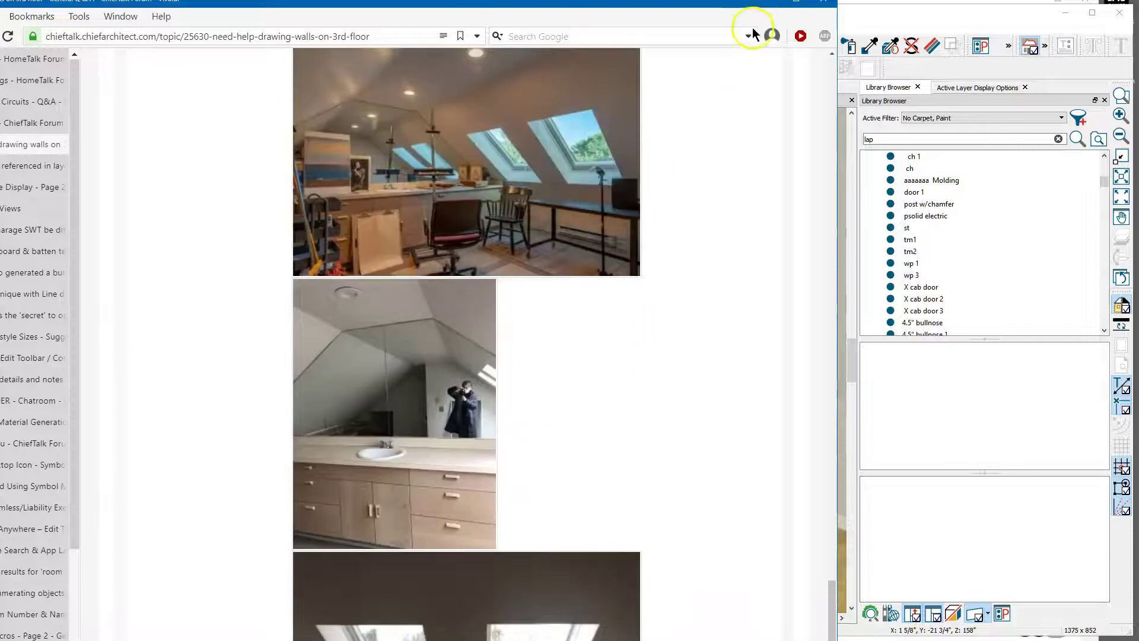
click(877, 14)
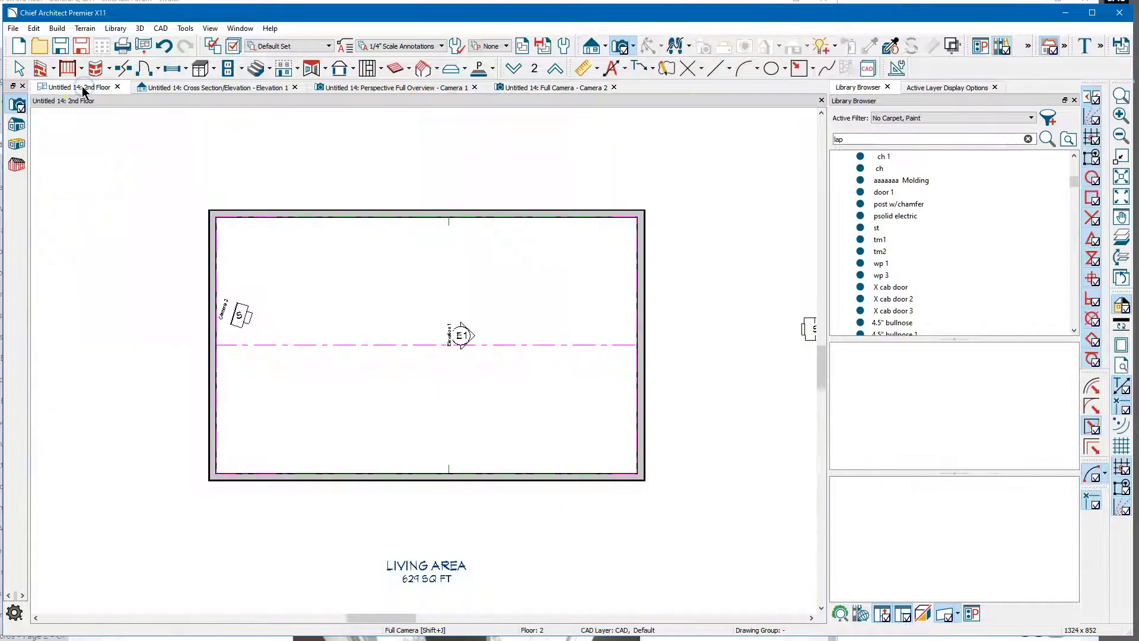
- Choose the Skylight roof tool and drag out a skylight area on the 2nd Floor plan
click(326, 68)
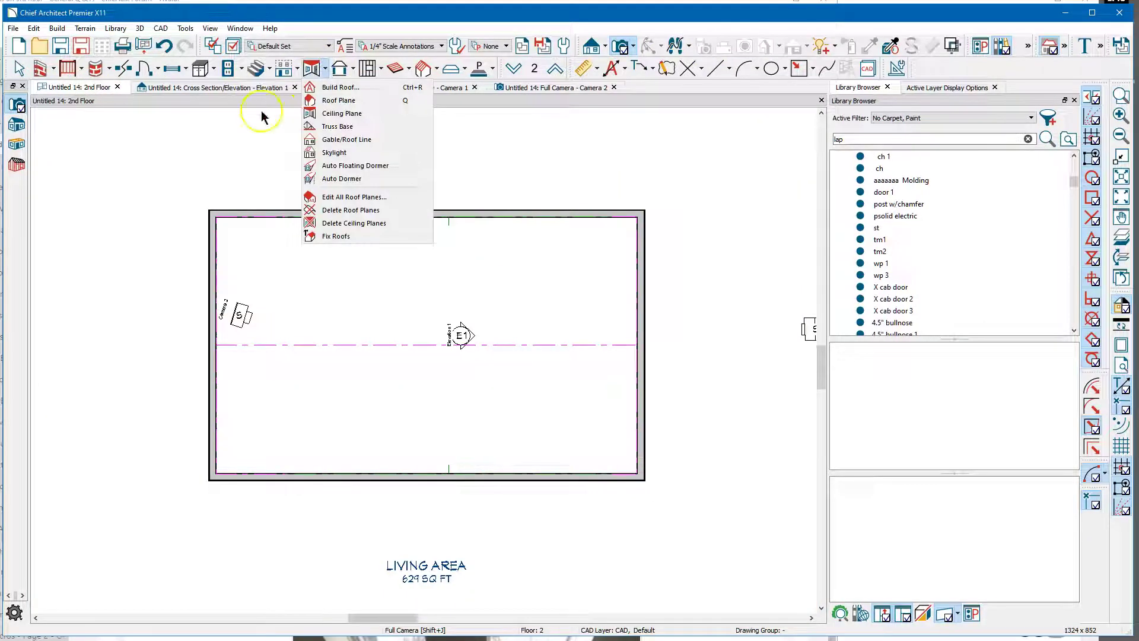
click(365, 154)
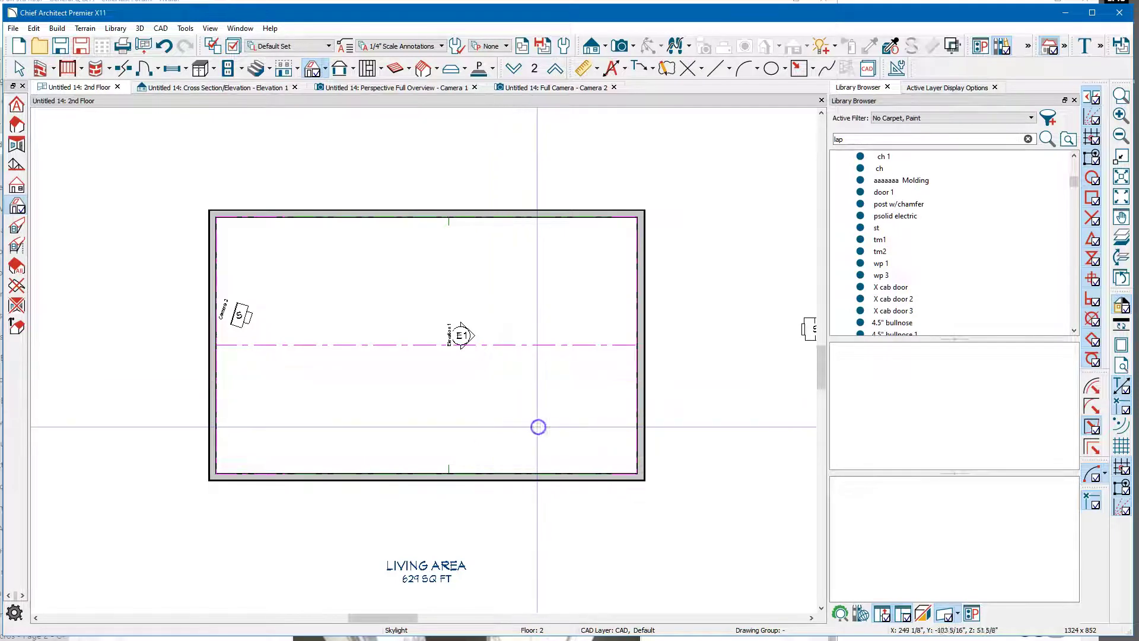
drag(481, 386, 540, 417)
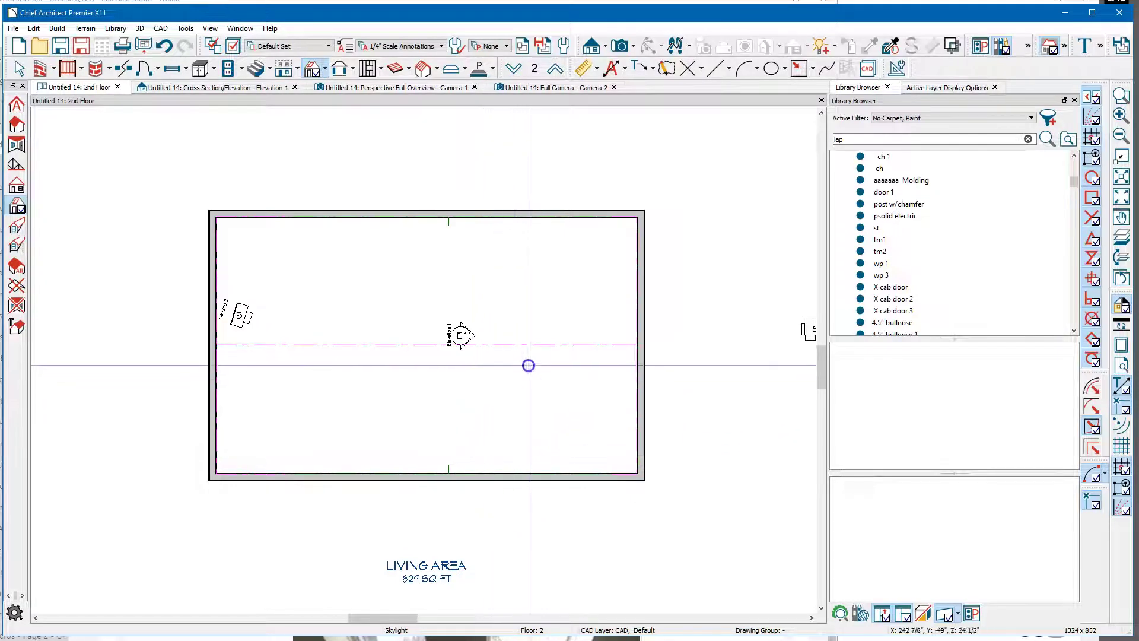
mouse_move(528, 363)
mouse_down()
mouse_move(483, 394)
mouse_move(523, 387)
mouse_move(330, 374)
mouse_move(335, 351)
mouse_move(310, 348)
mouse_move(303, 363)
mouse_up()
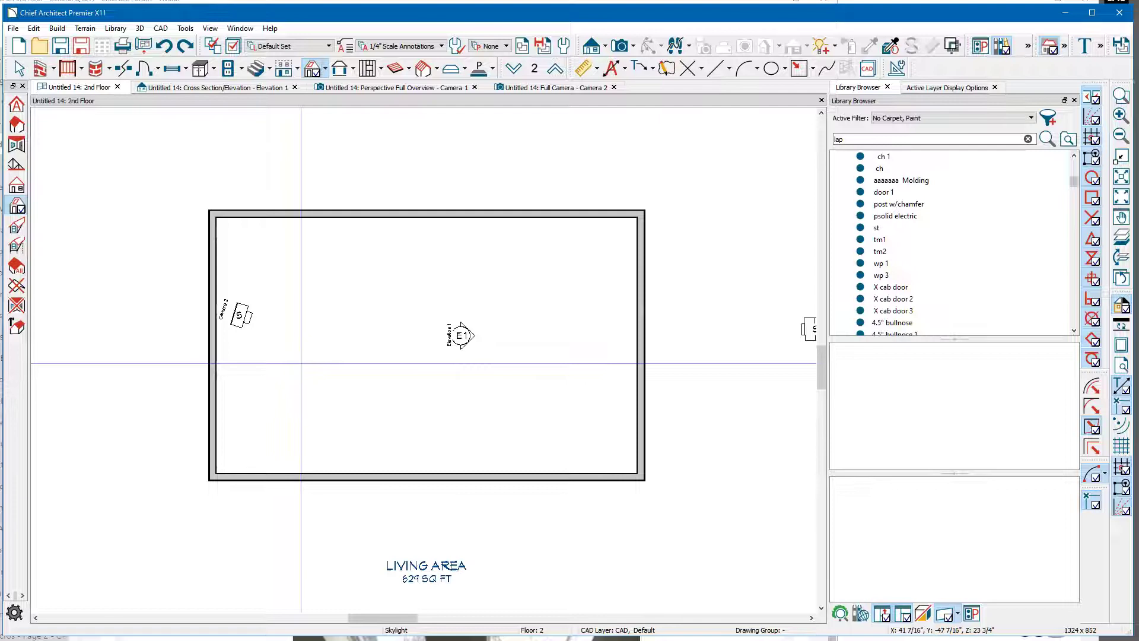
drag(348, 344, 346, 348)
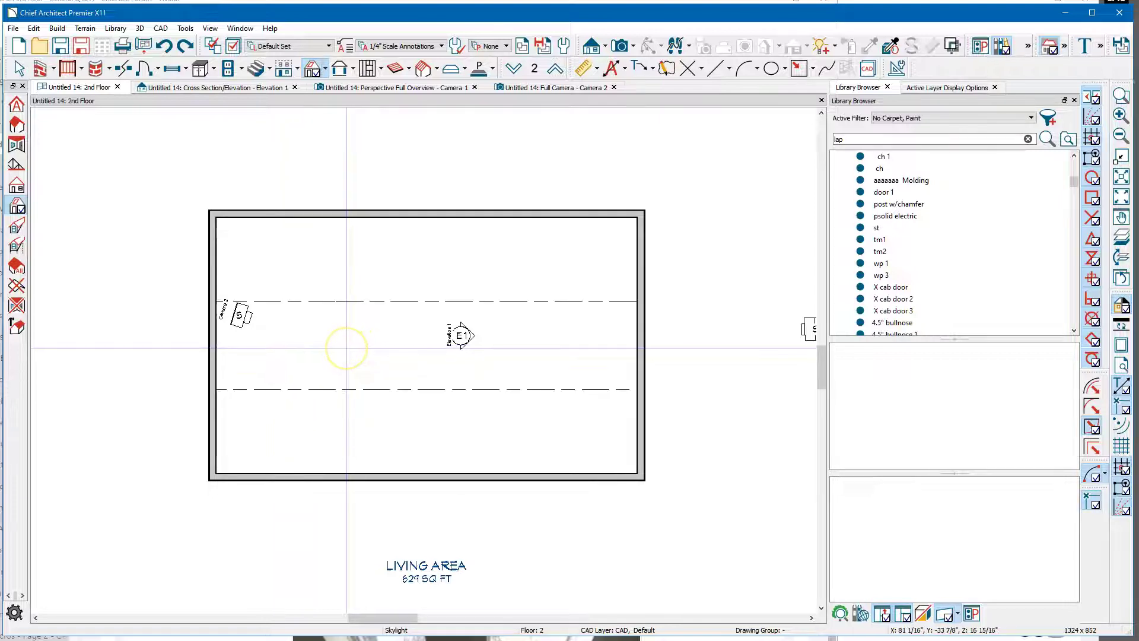
- From the orbited overview, place a skylight in the middle of the gable roof, then return to Camera 2
click(551, 89)
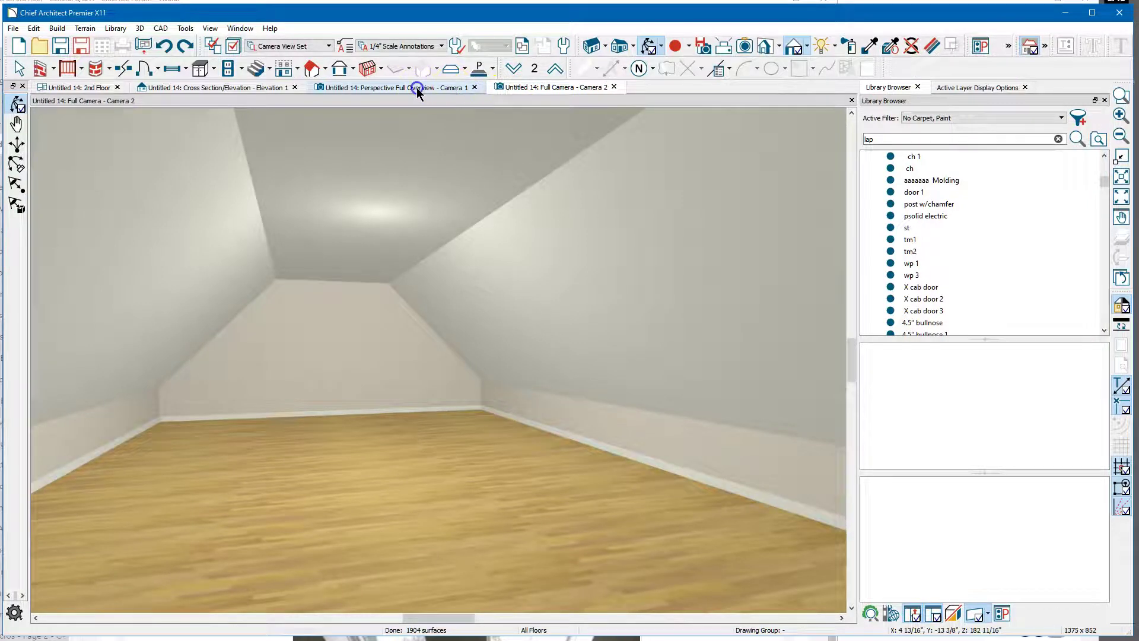
click(417, 87)
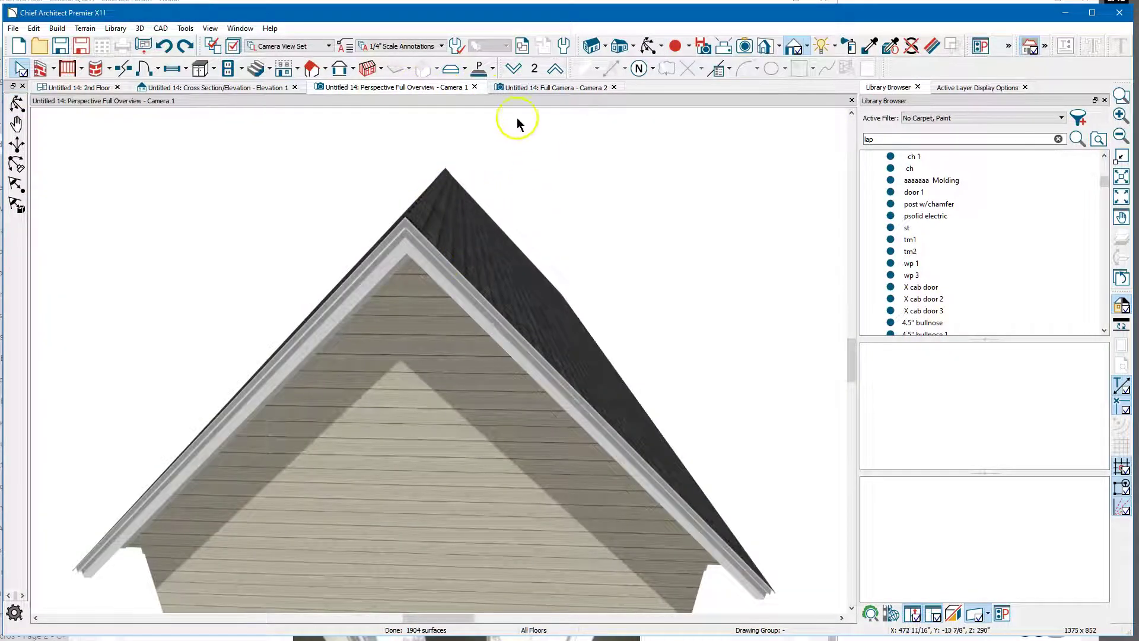
scroll(476, 281, down, 5)
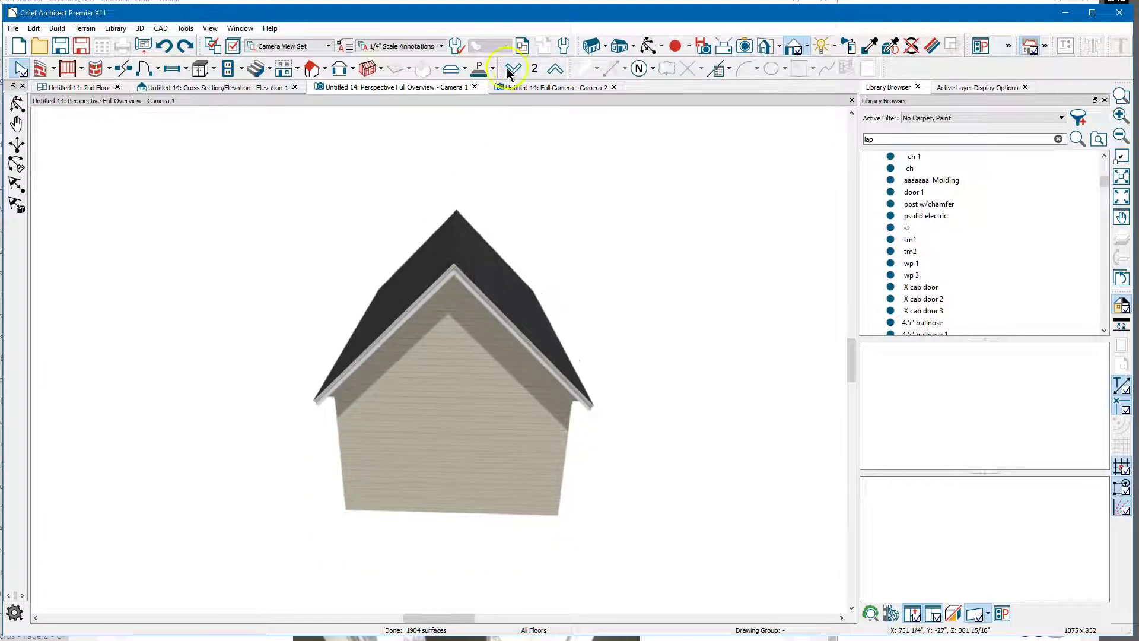
click(648, 45)
drag(568, 264, 372, 254)
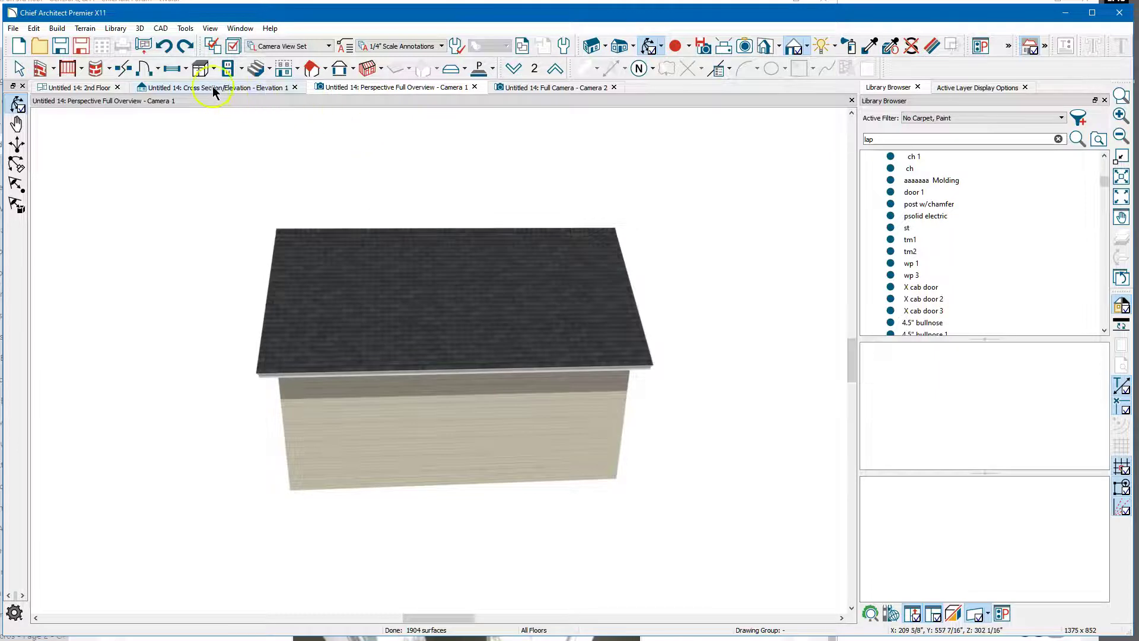
click(324, 70)
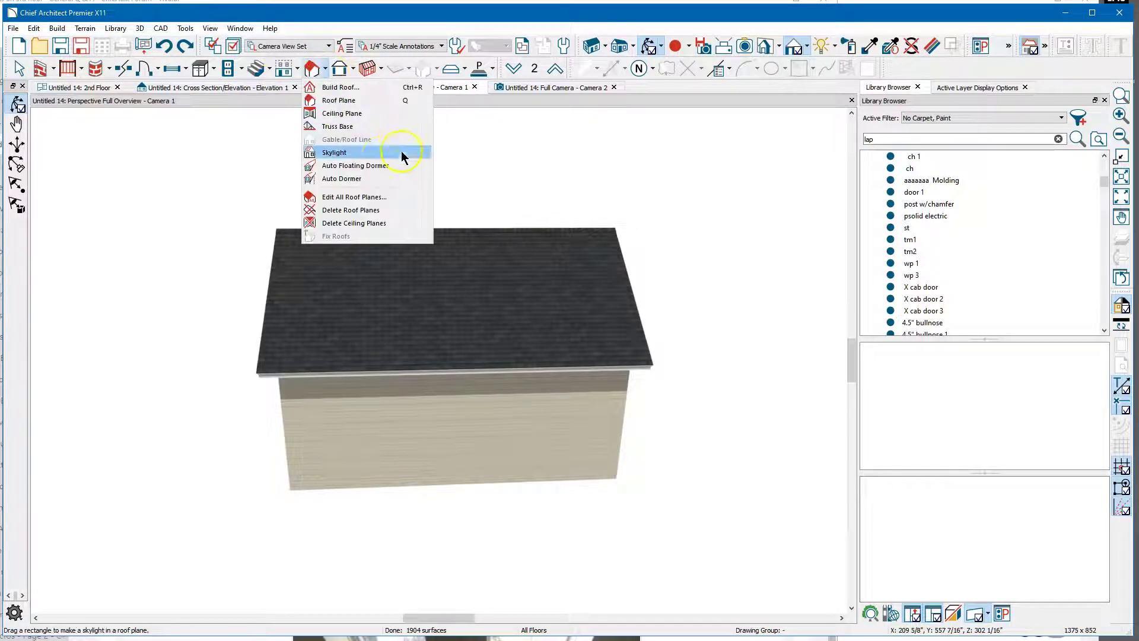
click(334, 153)
drag(457, 298, 500, 298)
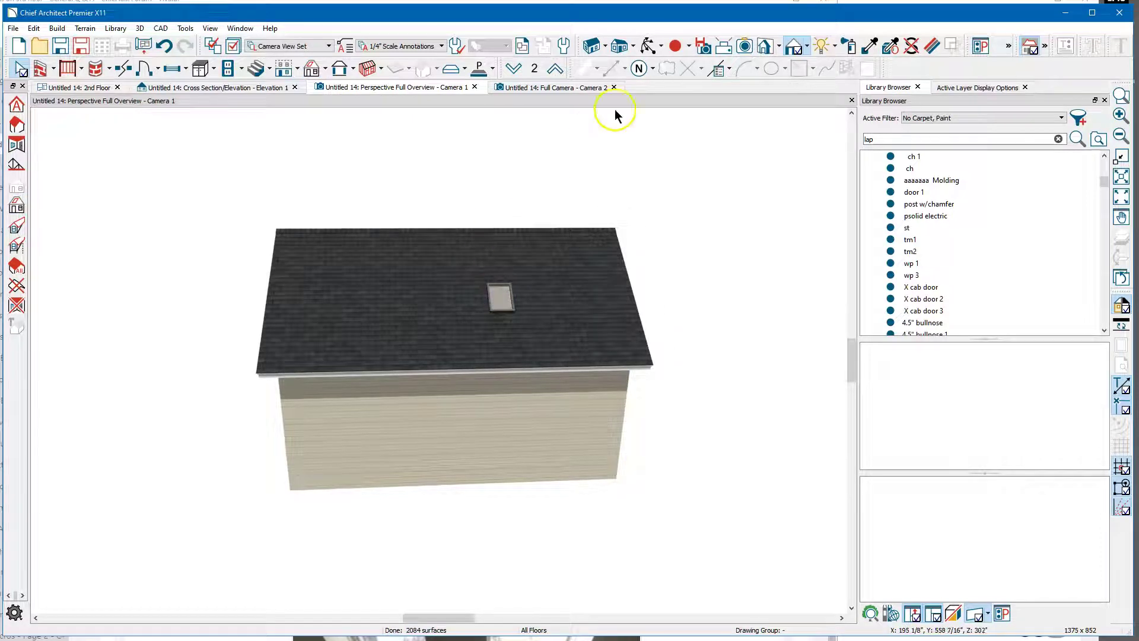
click(558, 88)
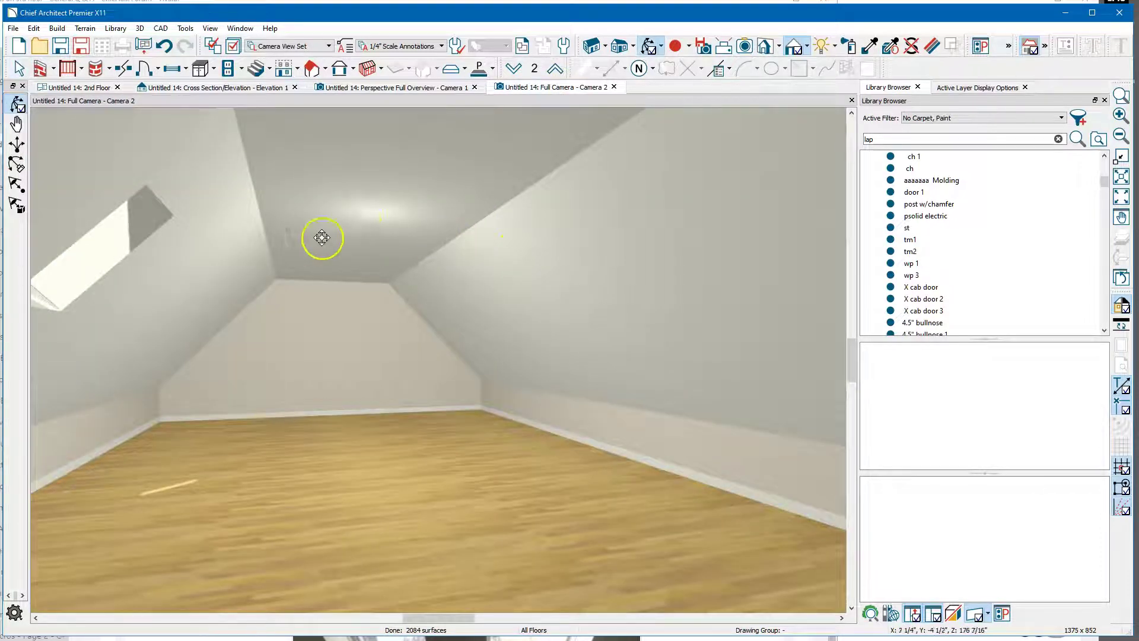
mouse_move(326, 234)
mouse_down()
mouse_move(343, 212)
mouse_move(262, 196)
mouse_move(312, 242)
mouse_up()
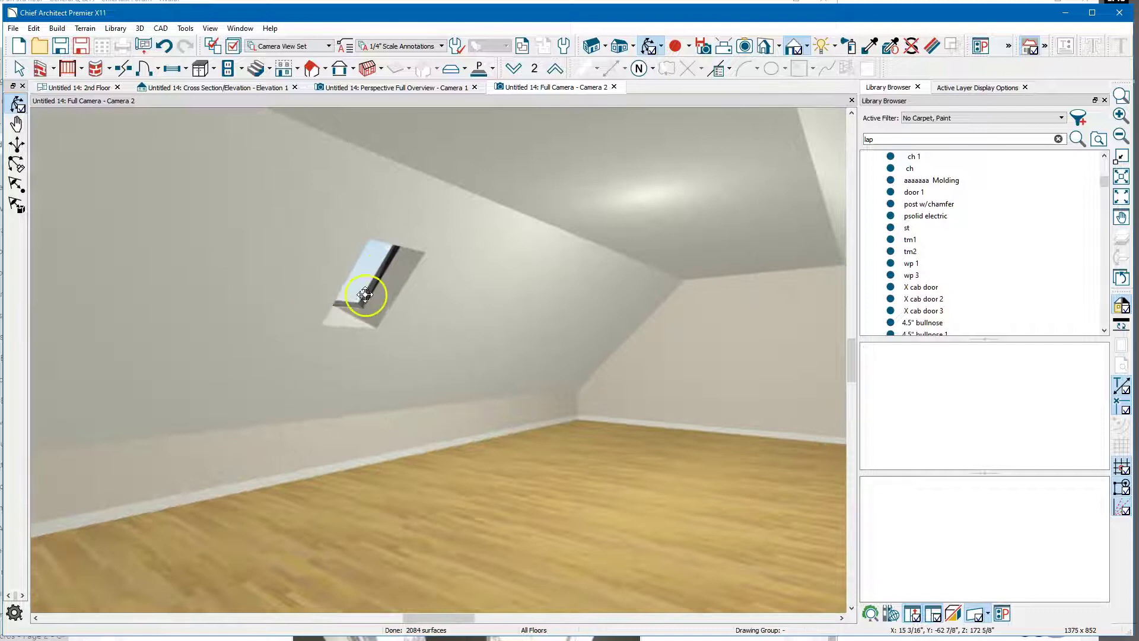
scroll(380, 267, up, 2)
key(space)
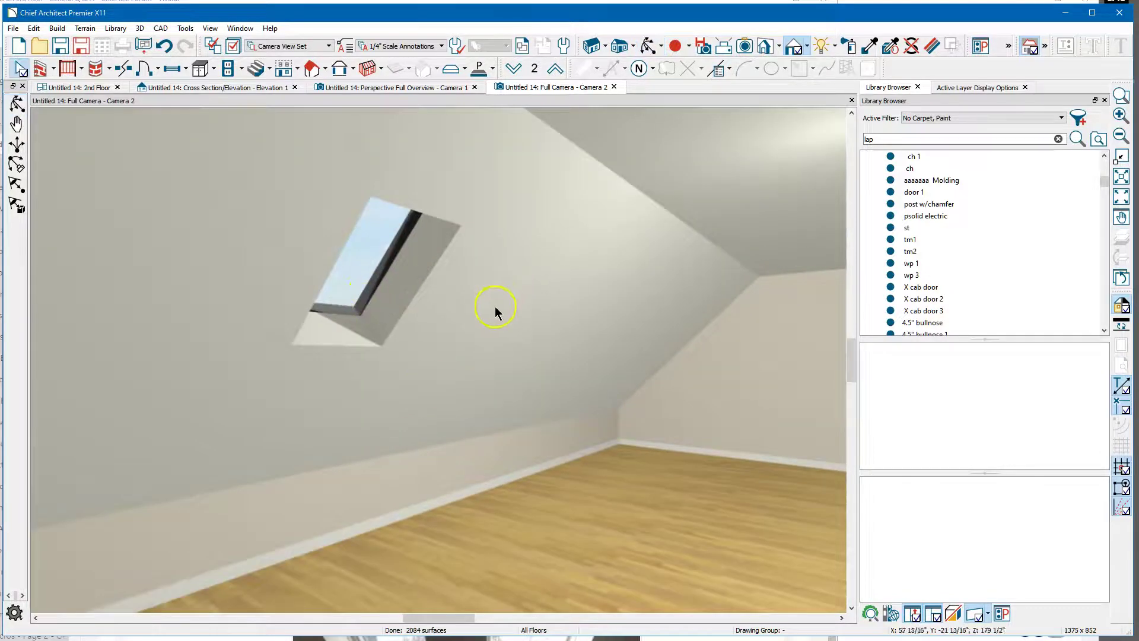
click(496, 313)
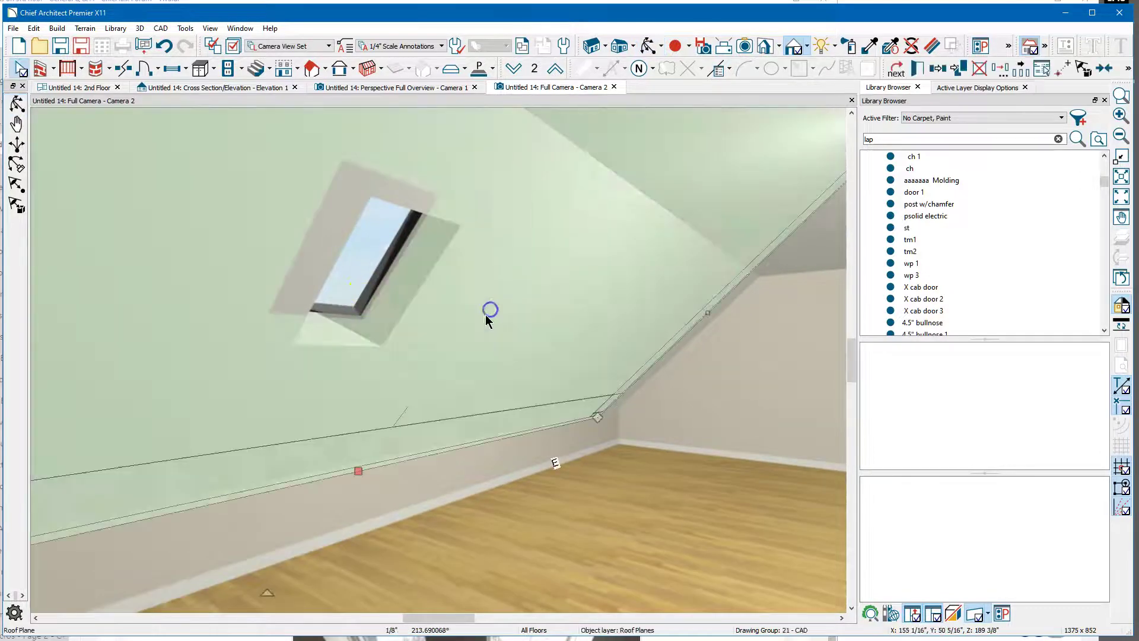
scroll(407, 367, down, 3)
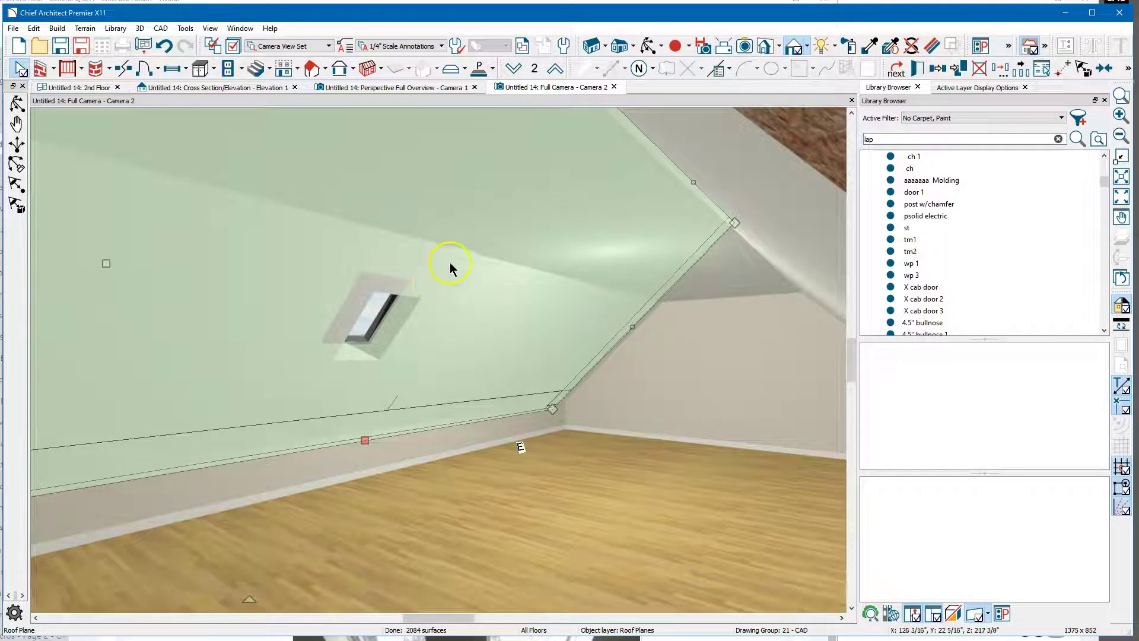
key(Escape)
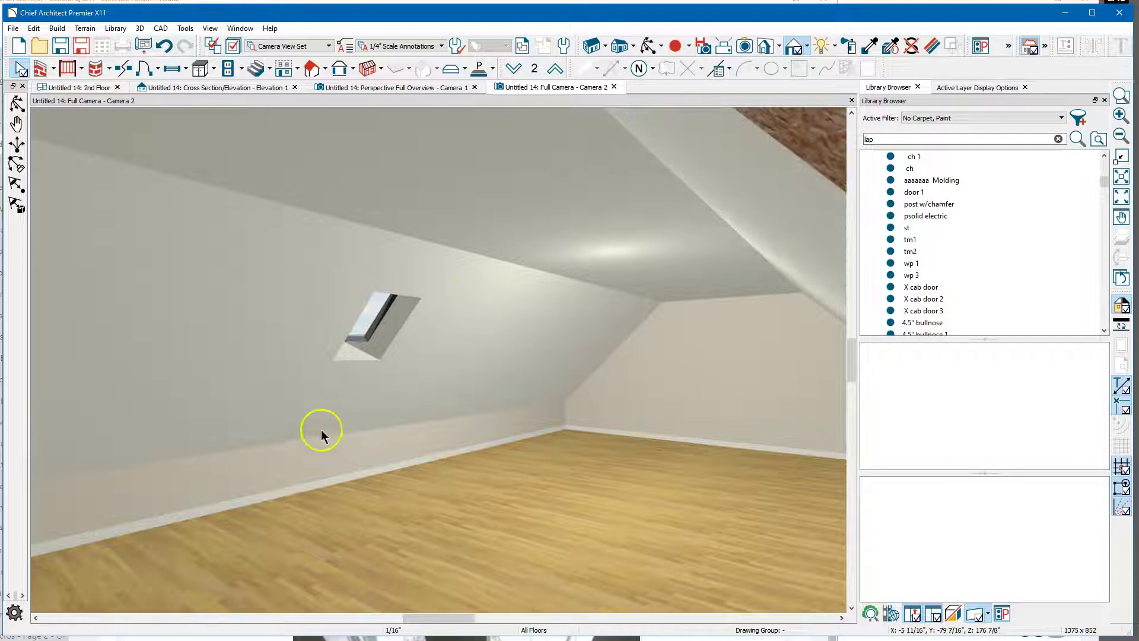
click(286, 392)
key(Escape)
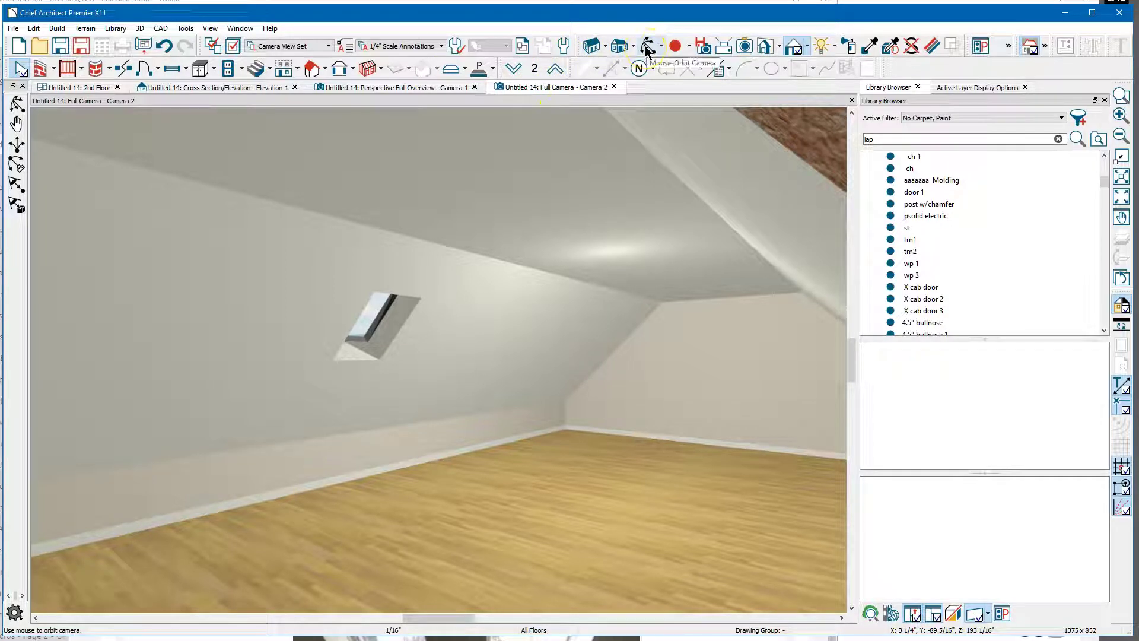
click(486, 320)
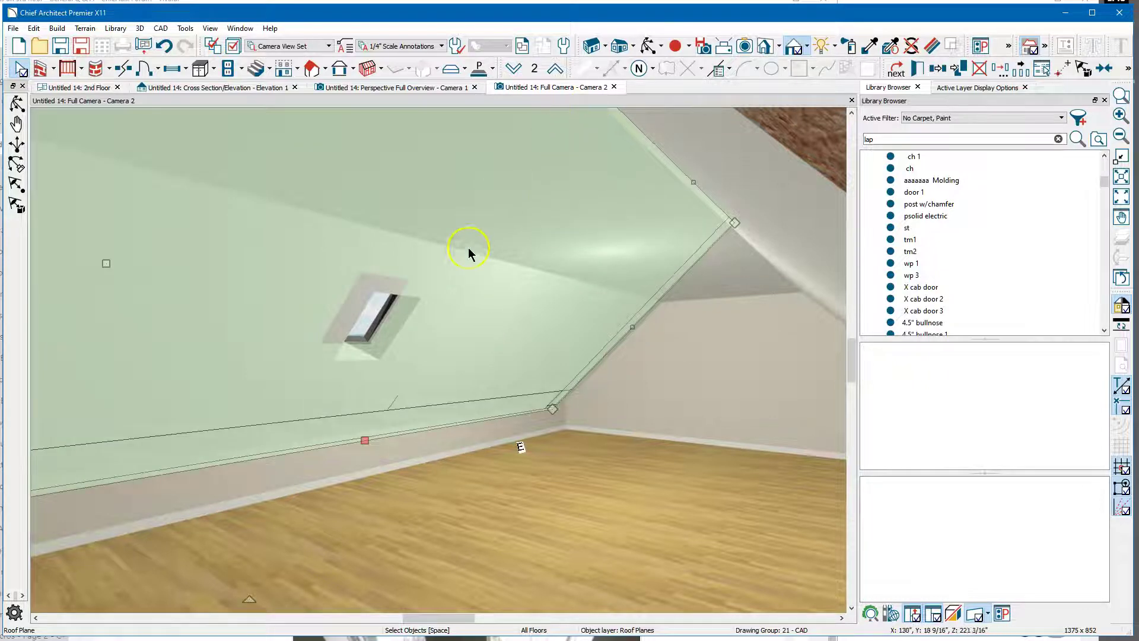
key(Escape)
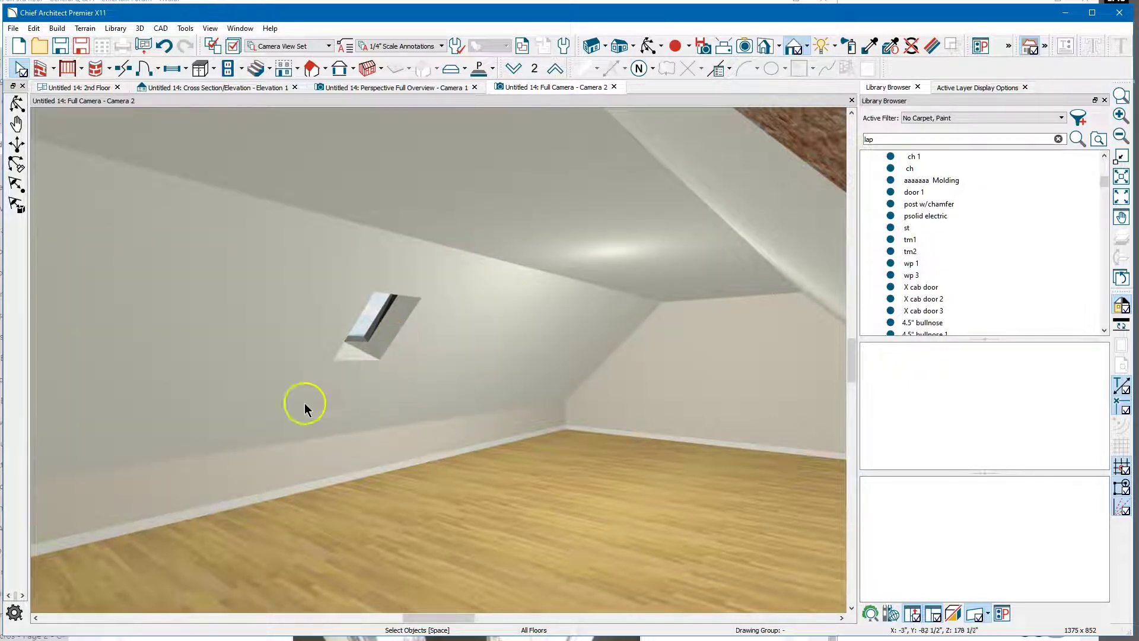